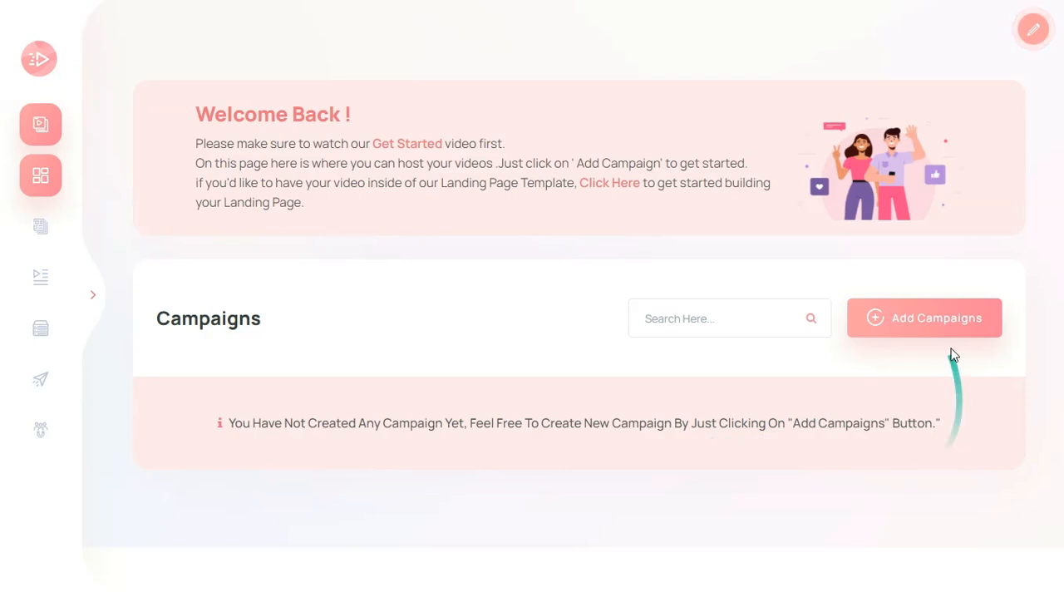
Create a new campaign titled "Test" with the slug "test" and proceed to the video upload stage
{"action": "left_click", "coordinate": [914, 322]}
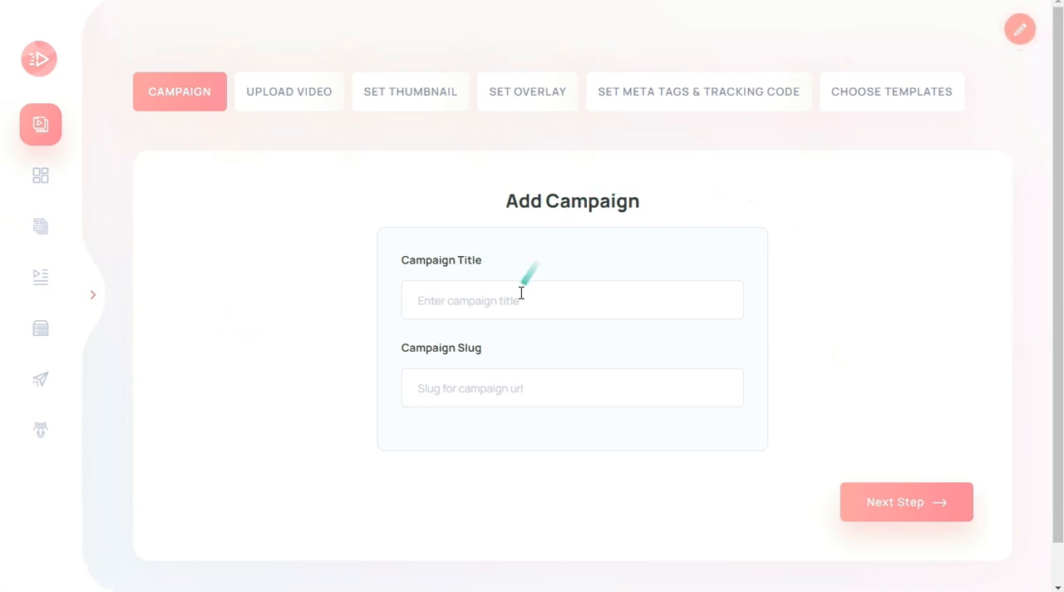
{"action": "left_click", "coordinate": [518, 303]}
{"action": "type", "text": "Test"}
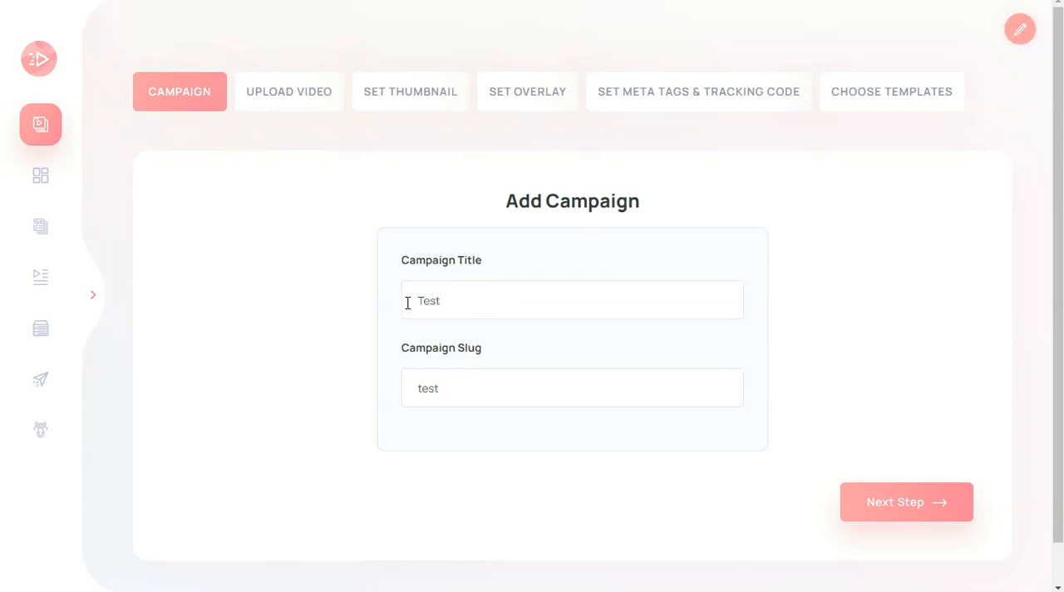
{"action": "left_click", "coordinate": [896, 499]}
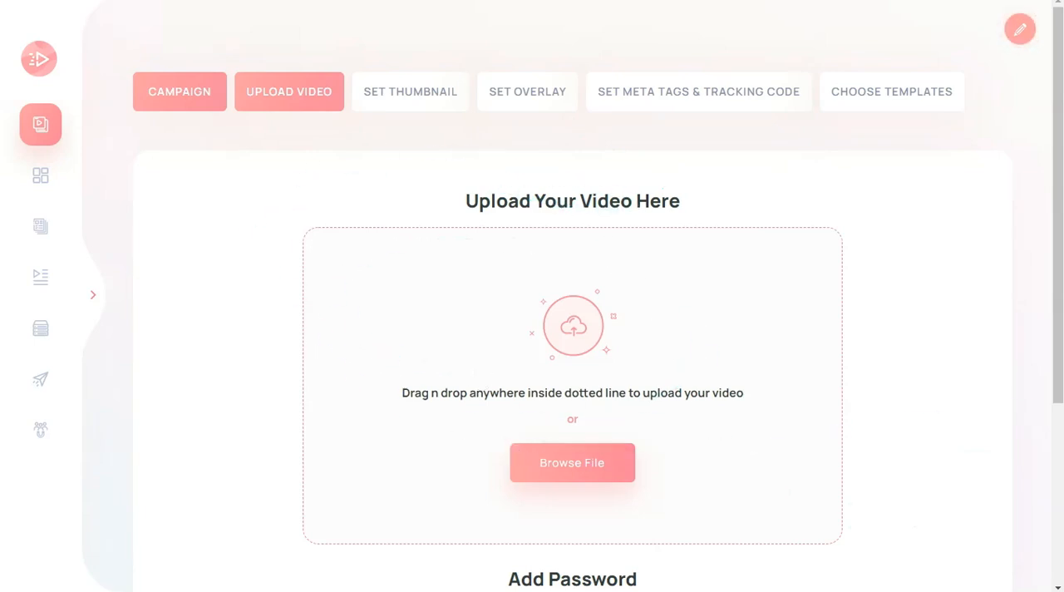
Upload test.mp4 as the campaign video and proceed to the thumbnail stage without setting a video password
{"action": "scroll", "coordinate": [1040, 411], "scroll_direction": "down", "scroll_amount": 1}
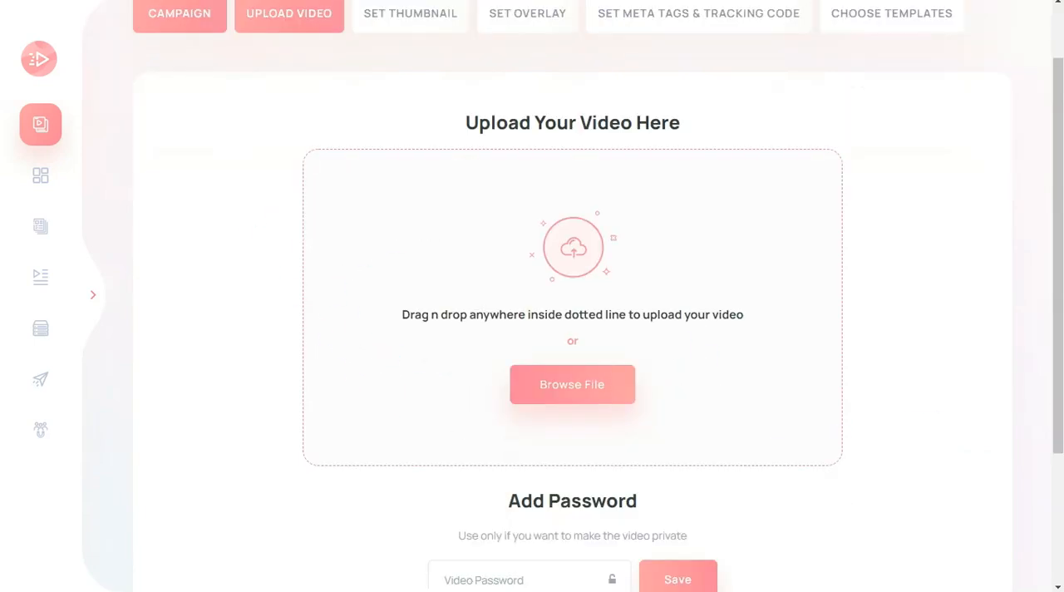
{"action": "left_click", "coordinate": [582, 380]}
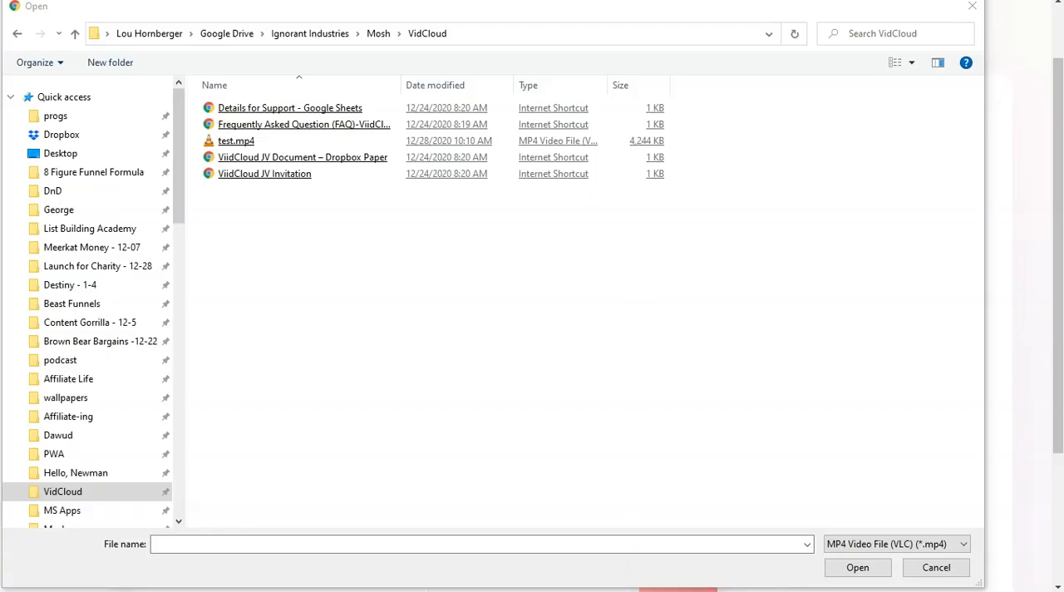
{"action": "double_click", "coordinate": [235, 143]}
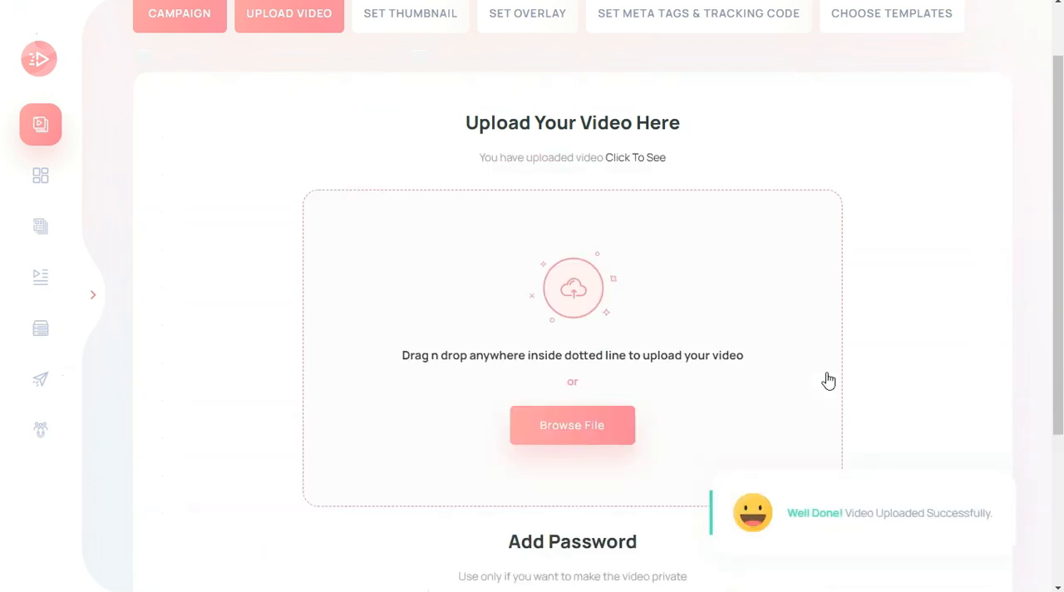
{"action": "scroll", "coordinate": [803, 325], "scroll_direction": "down", "scroll_amount": 4}
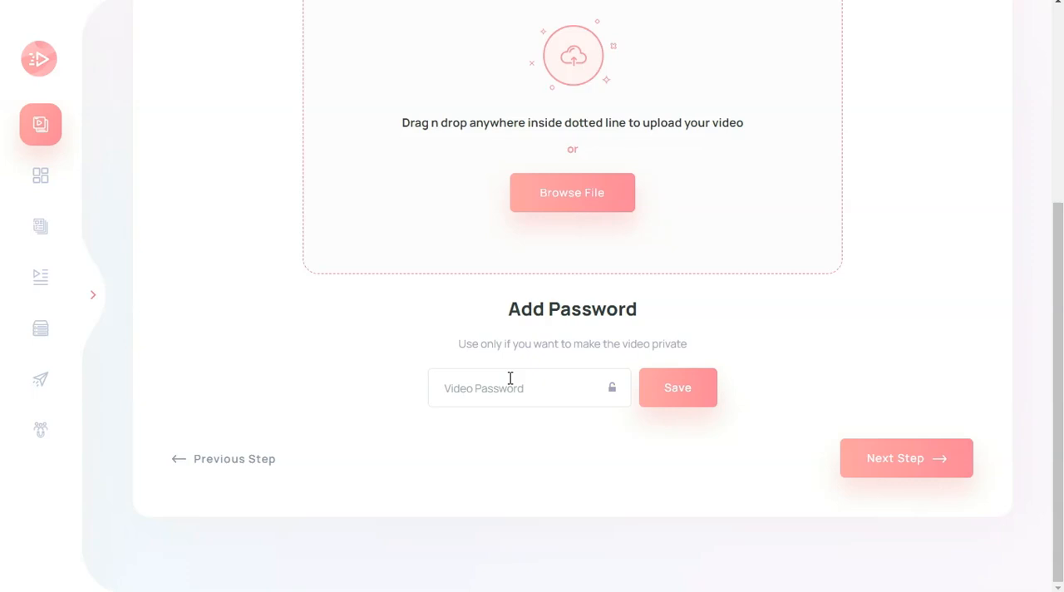
{"action": "scroll", "coordinate": [743, 358], "scroll_direction": "up", "scroll_amount": 3}
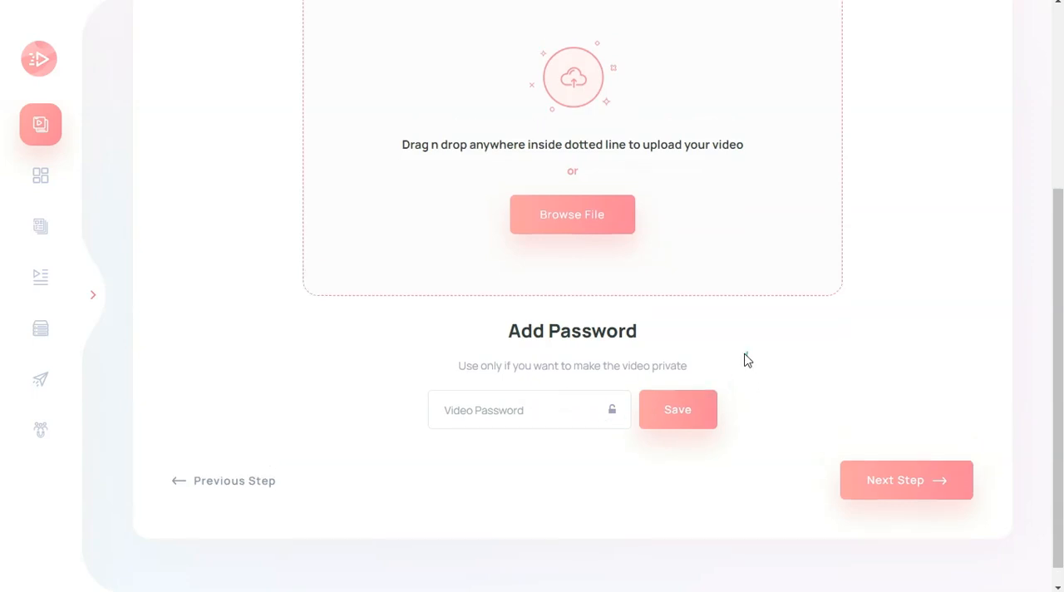
{"action": "scroll", "coordinate": [729, 316], "scroll_direction": "down", "scroll_amount": 3}
{"action": "left_click", "coordinate": [903, 464]}
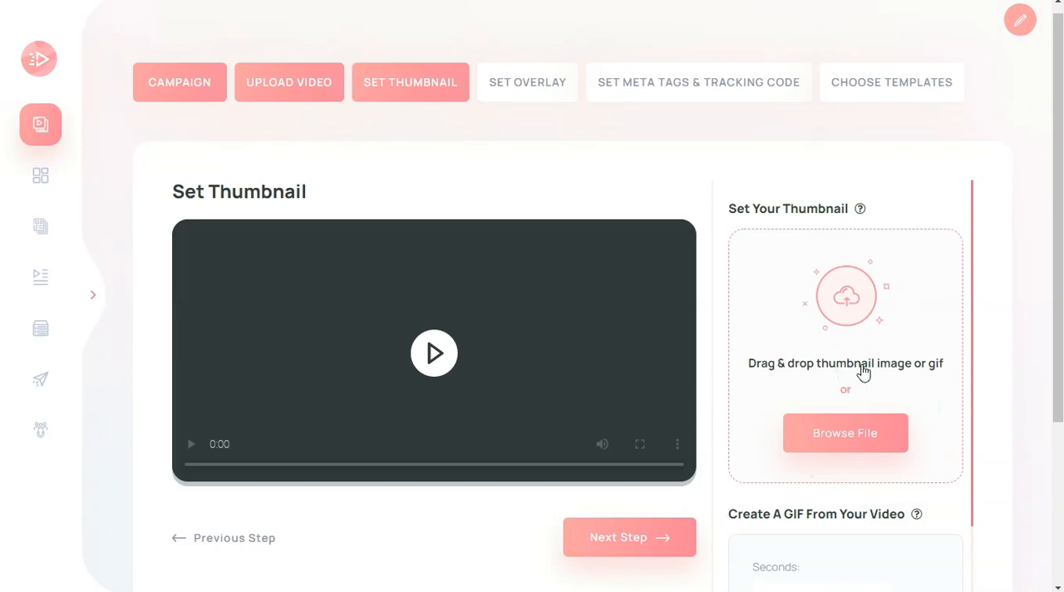
Create a GIF thumbnail from the video using the segment from 00:3 to 00:6
{"action": "scroll", "coordinate": [860, 370], "scroll_direction": "down", "scroll_amount": 3}
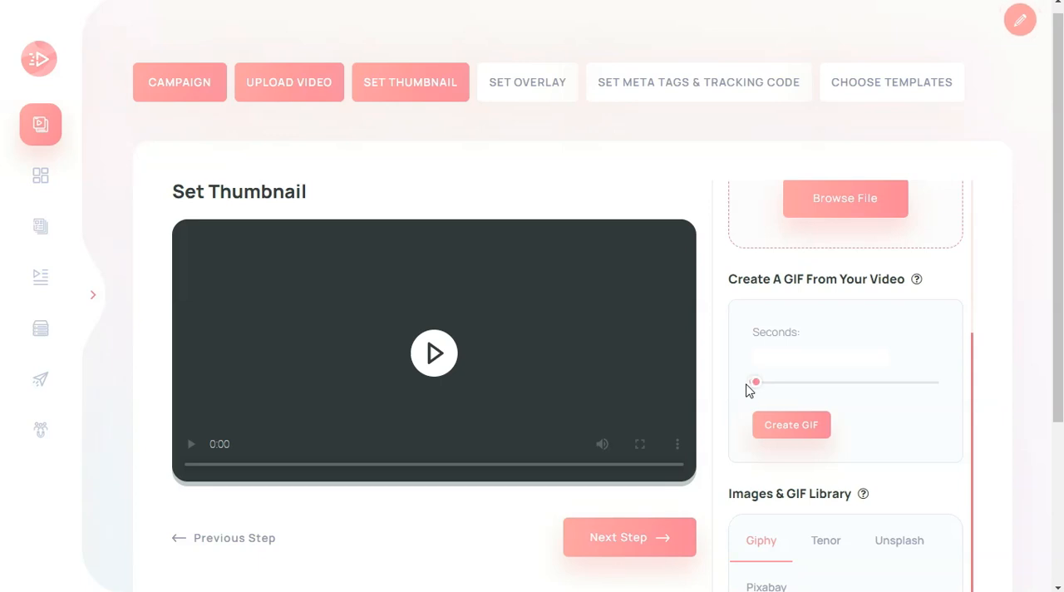
{"action": "left_click", "coordinate": [756, 387]}
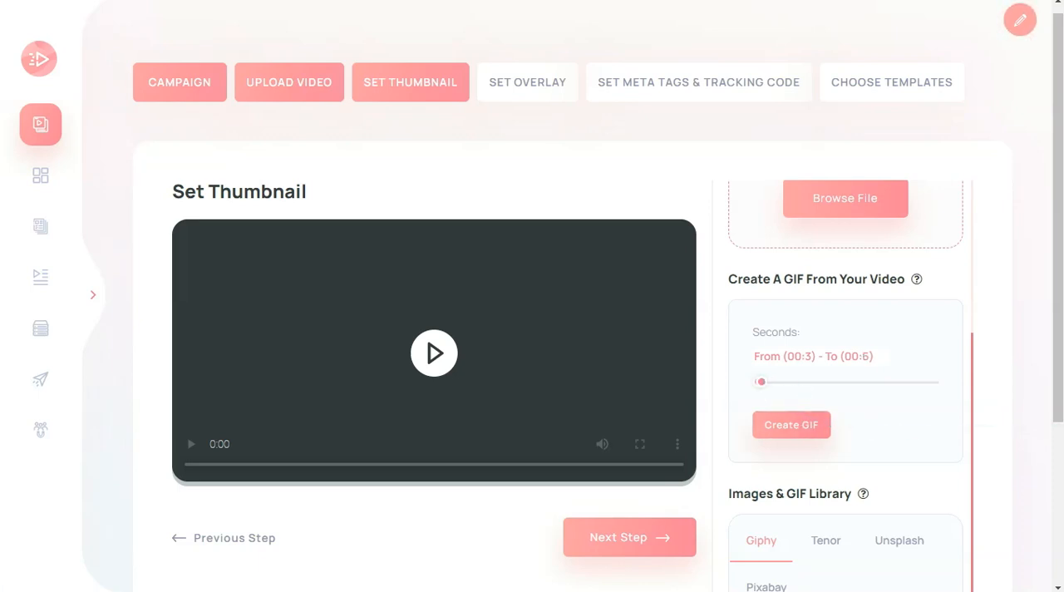
{"action": "left_click", "coordinate": [797, 432]}
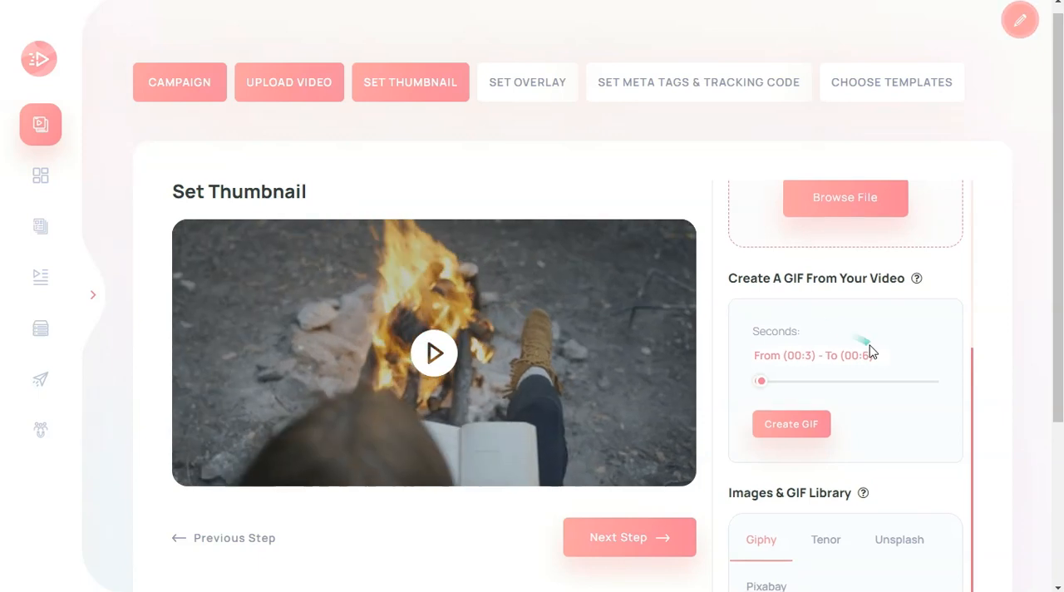
Search the Giphy library for "fire" thumbnails
{"action": "scroll", "coordinate": [973, 373], "scroll_direction": "down", "scroll_amount": 4}
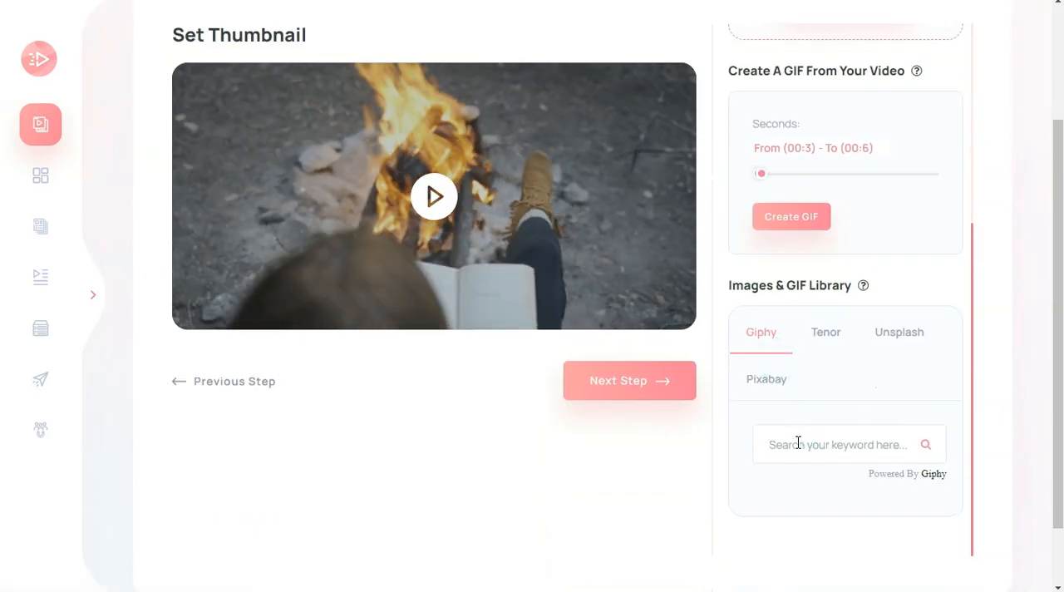
{"action": "left_click", "coordinate": [797, 443]}
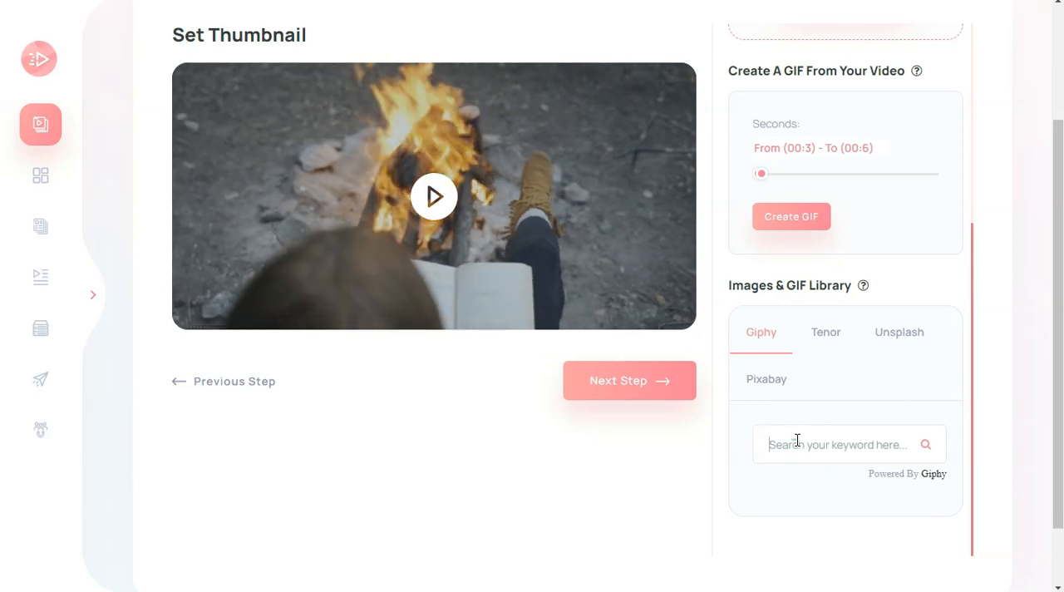
{"action": "type", "text": "fire"}
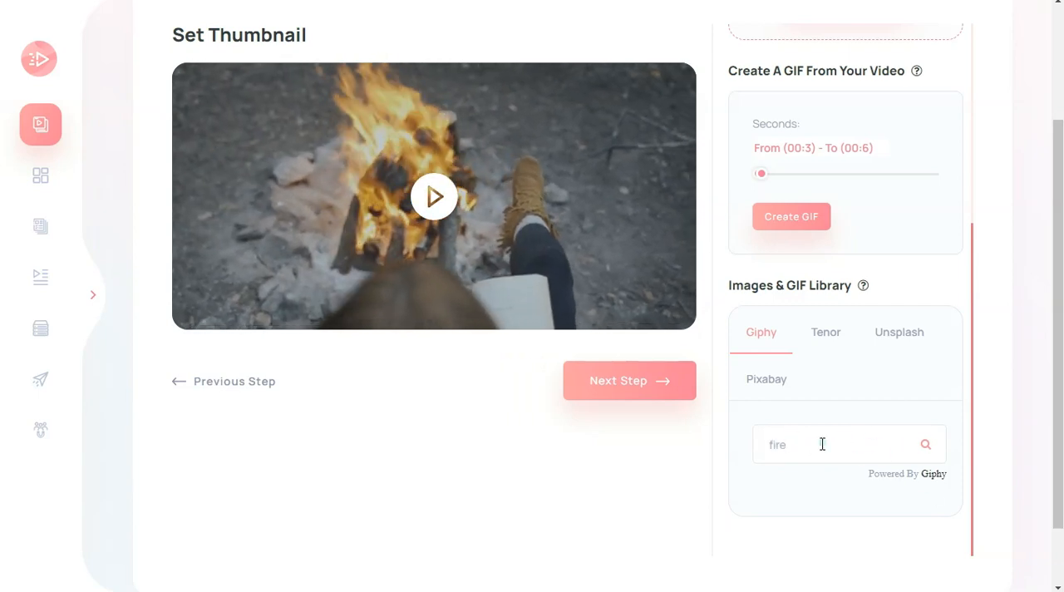
{"action": "left_click", "coordinate": [772, 351]}
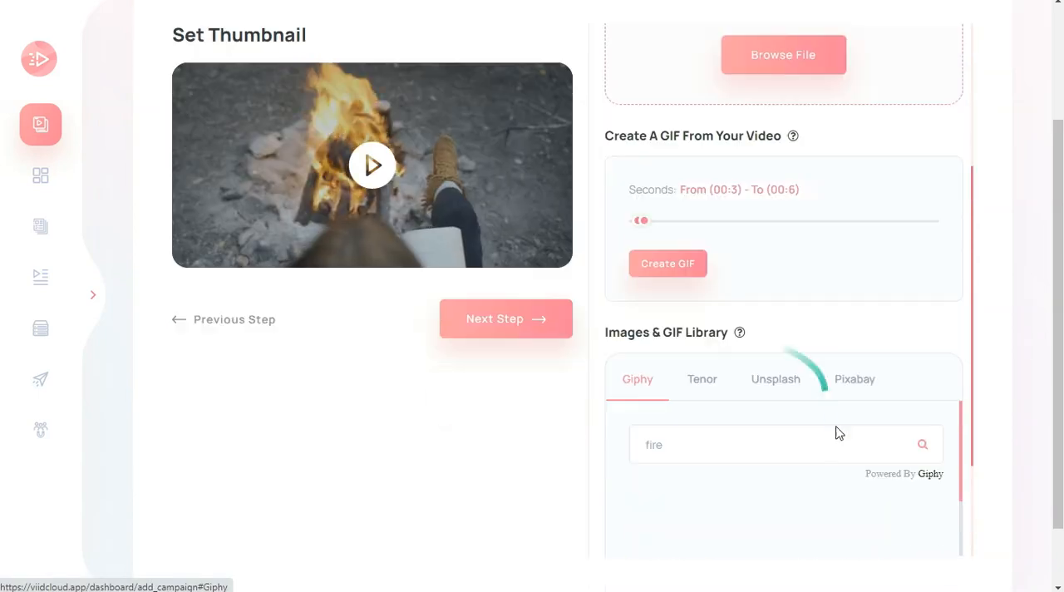
Search the Tenor library for "fire" thumbnails
{"action": "scroll", "coordinate": [729, 444], "scroll_direction": "up", "scroll_amount": 2}
{"action": "left_click", "coordinate": [703, 384]}
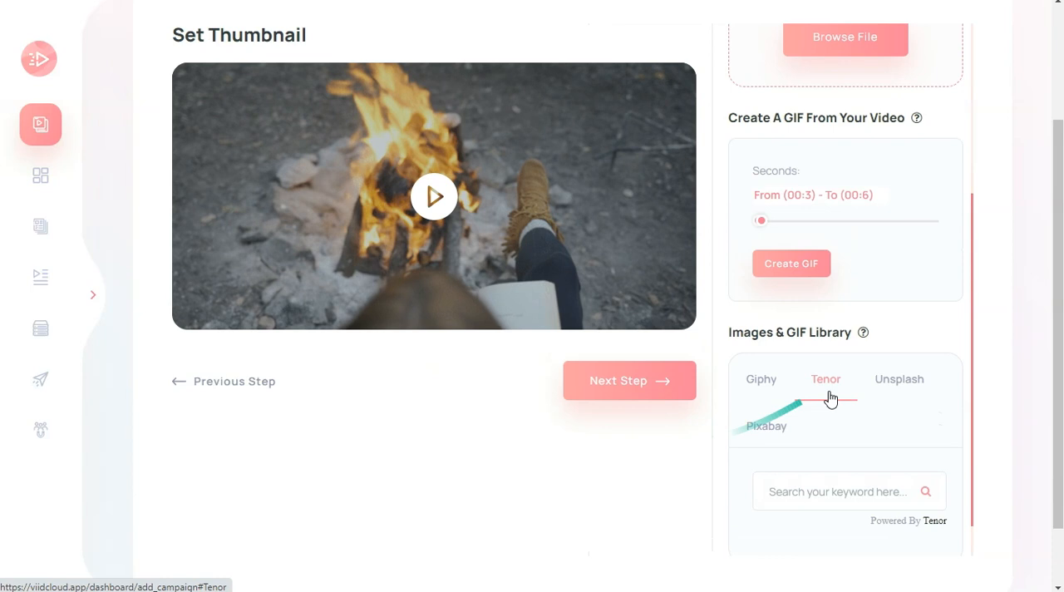
{"action": "type", "text": "f"}
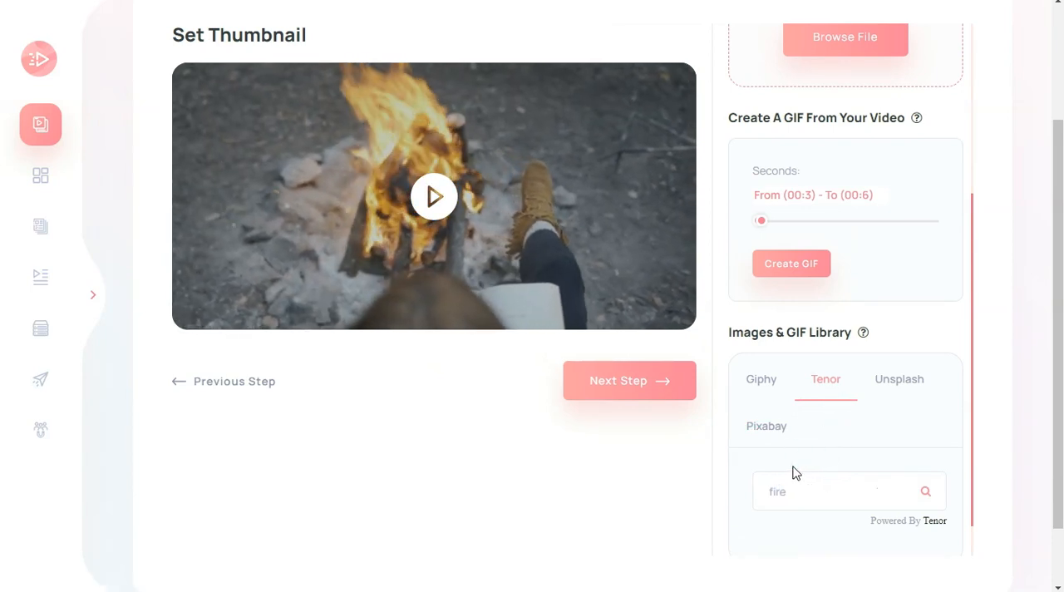
{"action": "type", "text": "ire"}
{"action": "key", "text": "Return"}
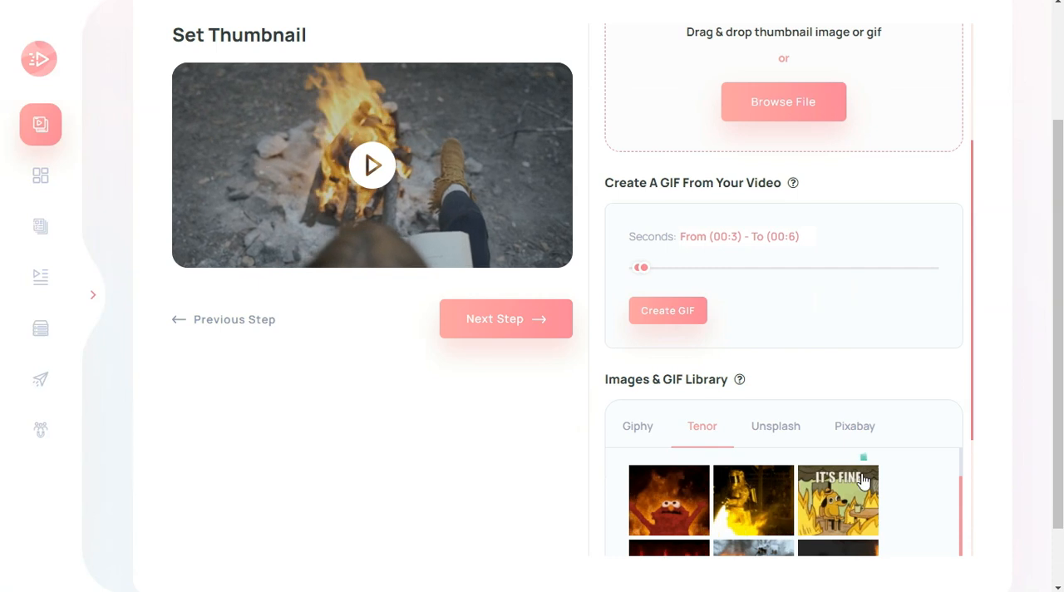
Search the Unsplash library for "fire" images
{"action": "left_click", "coordinate": [777, 425]}
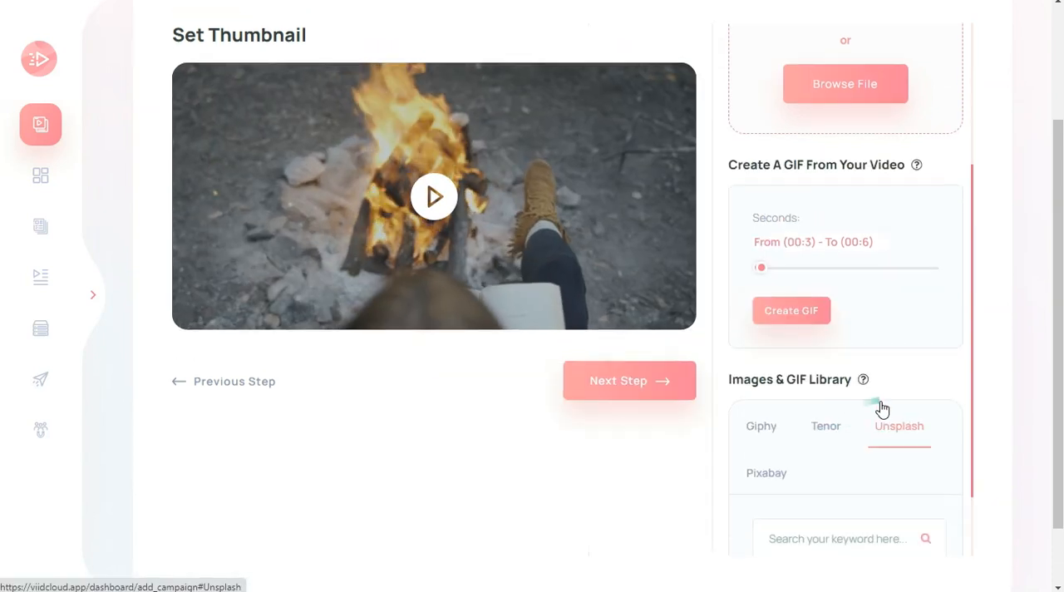
{"action": "left_click", "coordinate": [848, 458]}
{"action": "type", "text": "fi"}
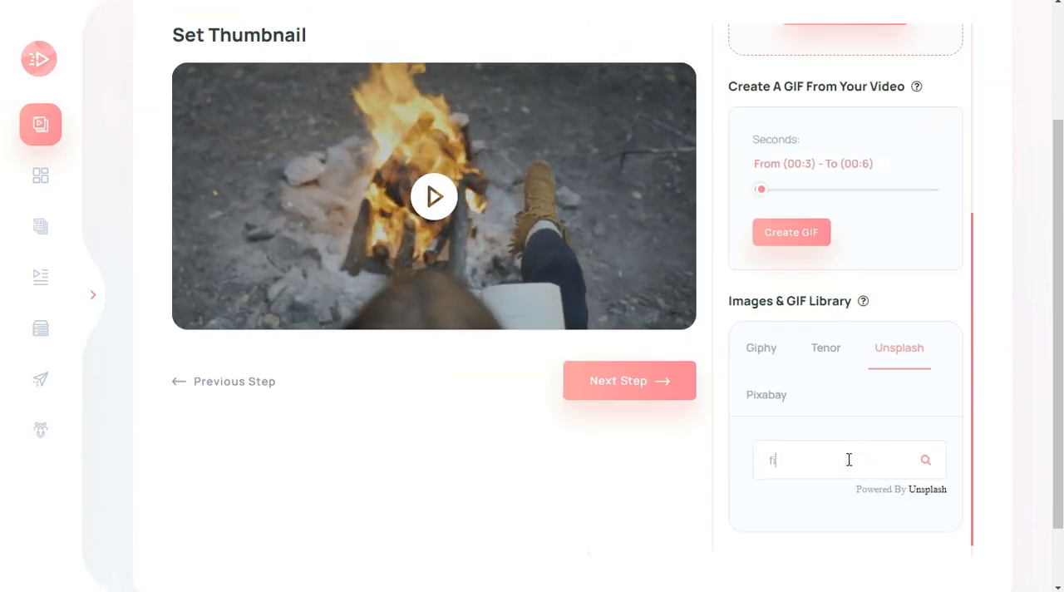
{"action": "type", "text": "re"}
{"action": "key", "text": "Return"}
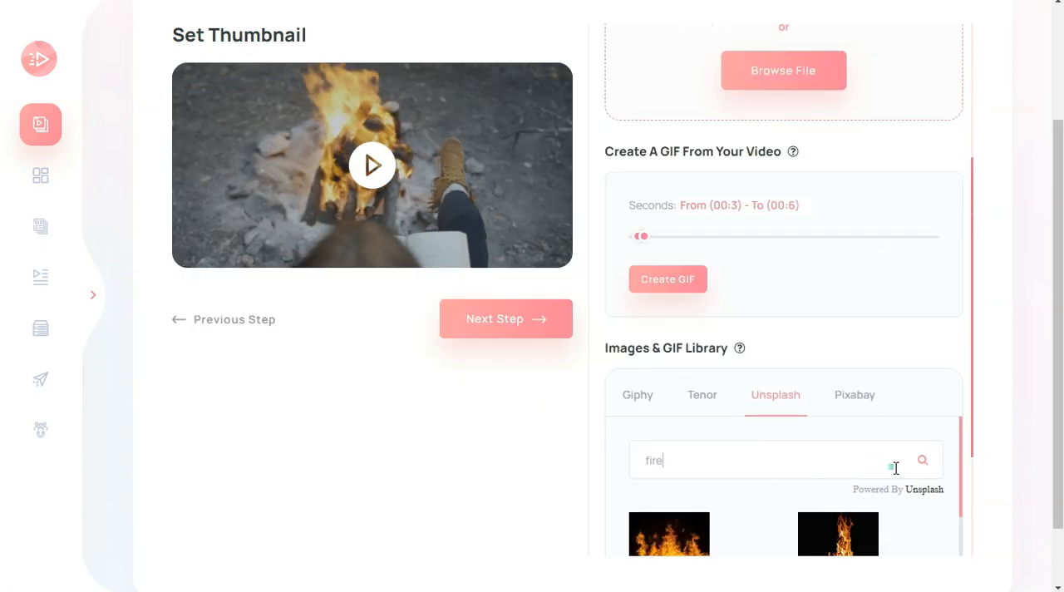
Search the Pixabay library for "fire" and look through the images offered
{"action": "left_click", "coordinate": [846, 396]}
{"action": "scroll", "coordinate": [818, 467], "scroll_direction": "up", "scroll_amount": 1}
{"action": "left_click", "coordinate": [739, 461]}
{"action": "type", "text": "fi"}
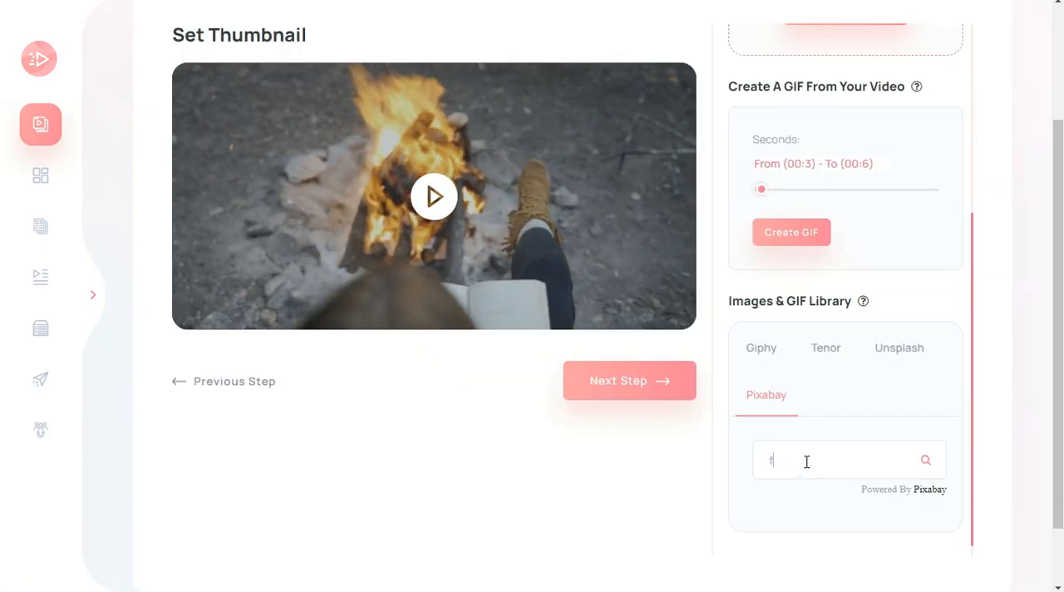
{"action": "type", "text": "re"}
{"action": "key", "text": "Return"}
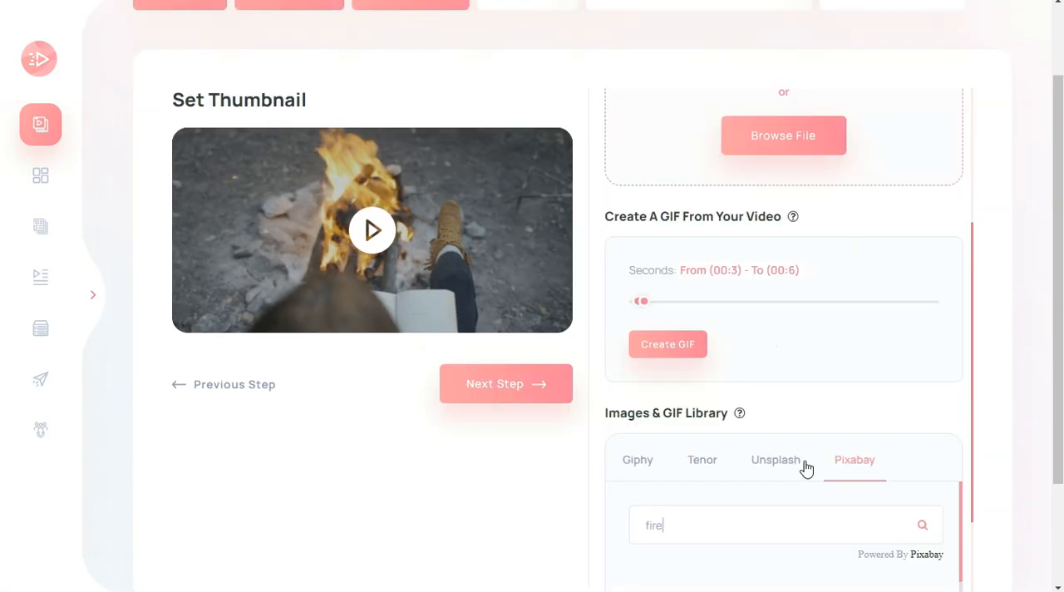
{"action": "scroll", "coordinate": [783, 445], "scroll_direction": "down", "scroll_amount": 1}
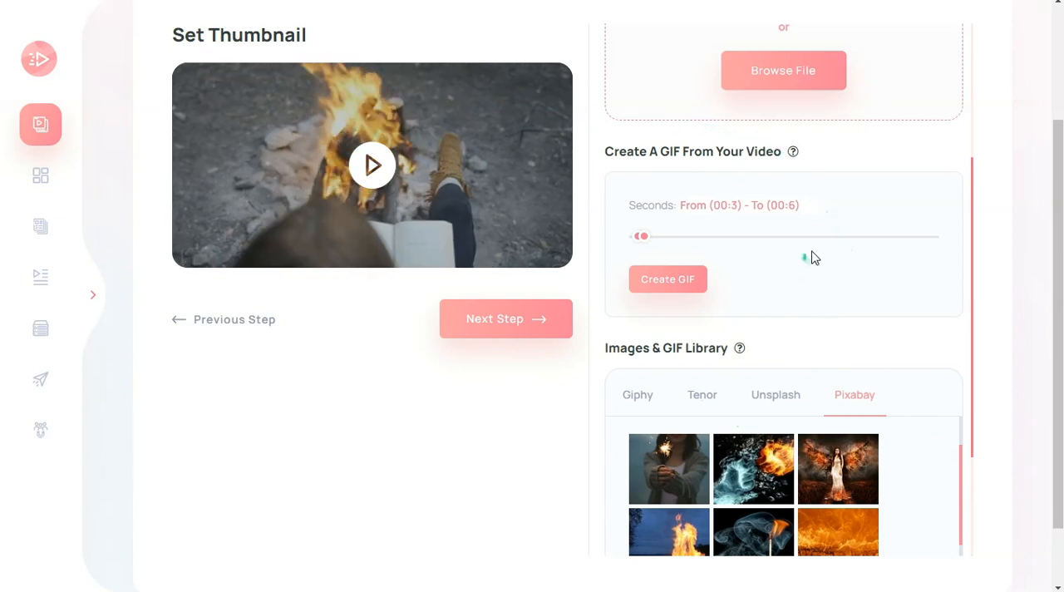
{"action": "scroll", "coordinate": [585, 385], "scroll_direction": "down", "scroll_amount": 1}
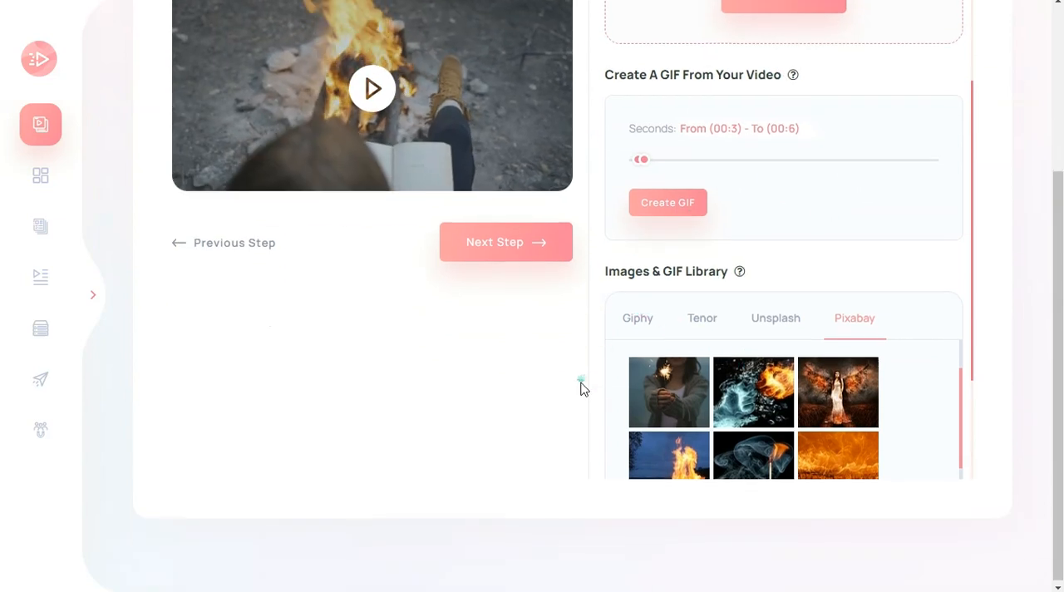
{"action": "scroll", "coordinate": [656, 435], "scroll_direction": "up", "scroll_amount": 3}
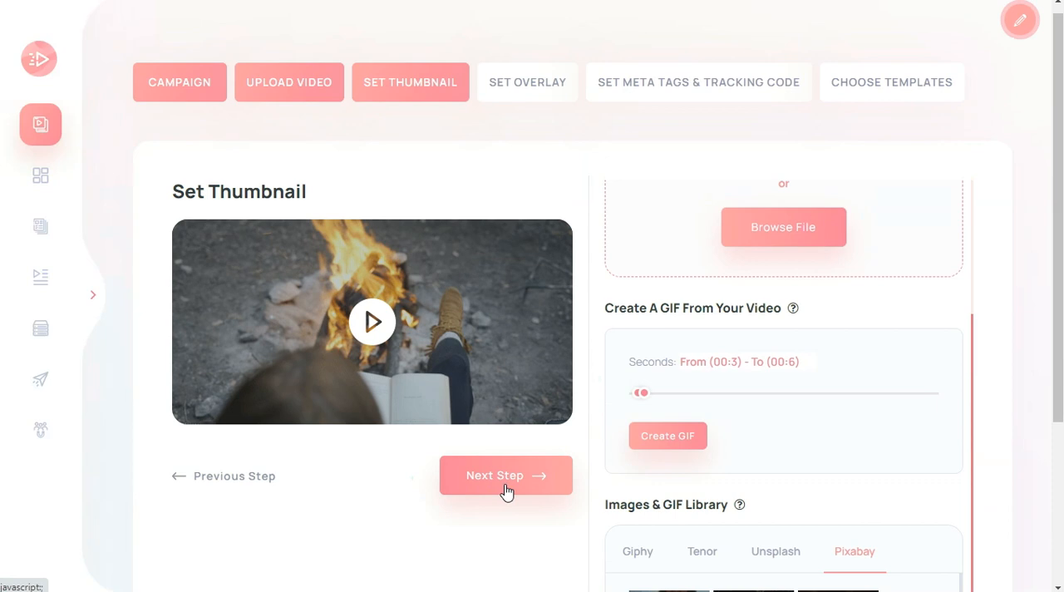
Keep the GIF thumbnail, proceed to the overlay stage and set the overlay transparency to 0.7
{"action": "left_click", "coordinate": [506, 492]}
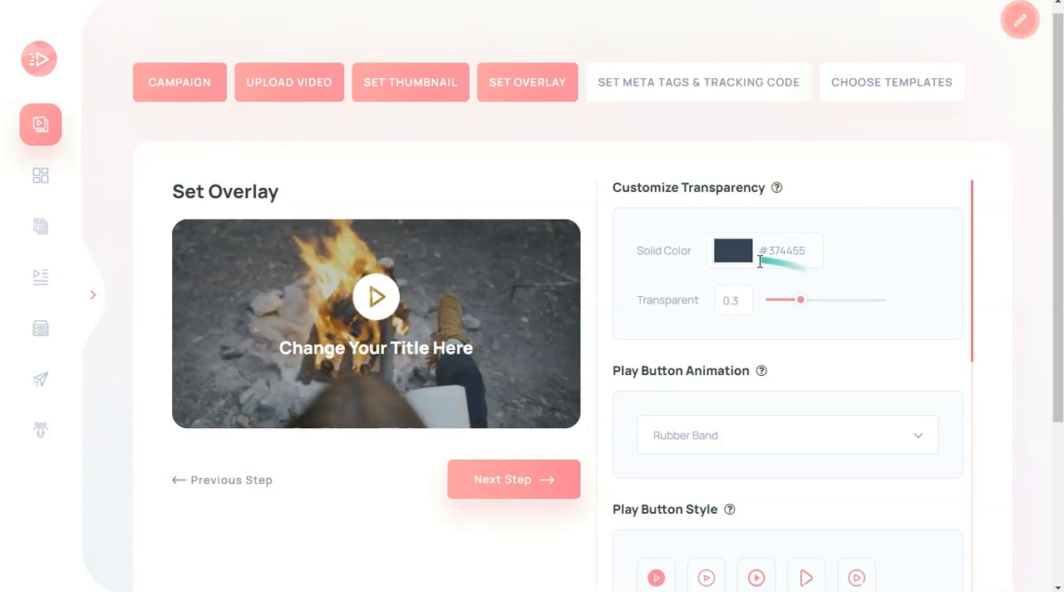
{"action": "left_click_drag", "start_coordinate": [803, 304], "coordinate": [852, 304]}
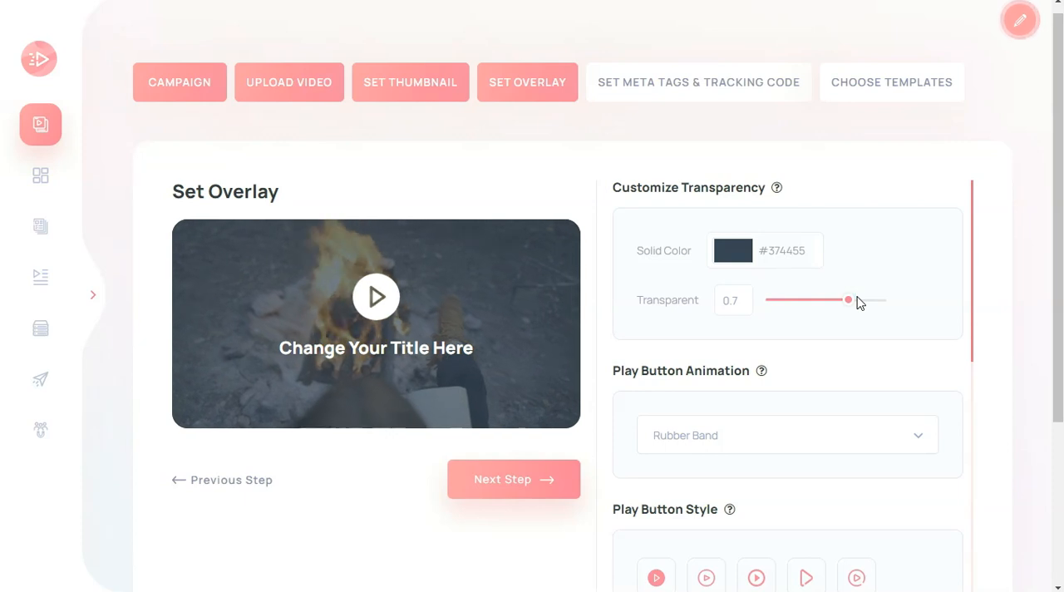
Try the heart Beat, Jello and Bounce animations on the play button
{"action": "left_click", "coordinate": [713, 443]}
{"action": "left_click", "coordinate": [706, 478]}
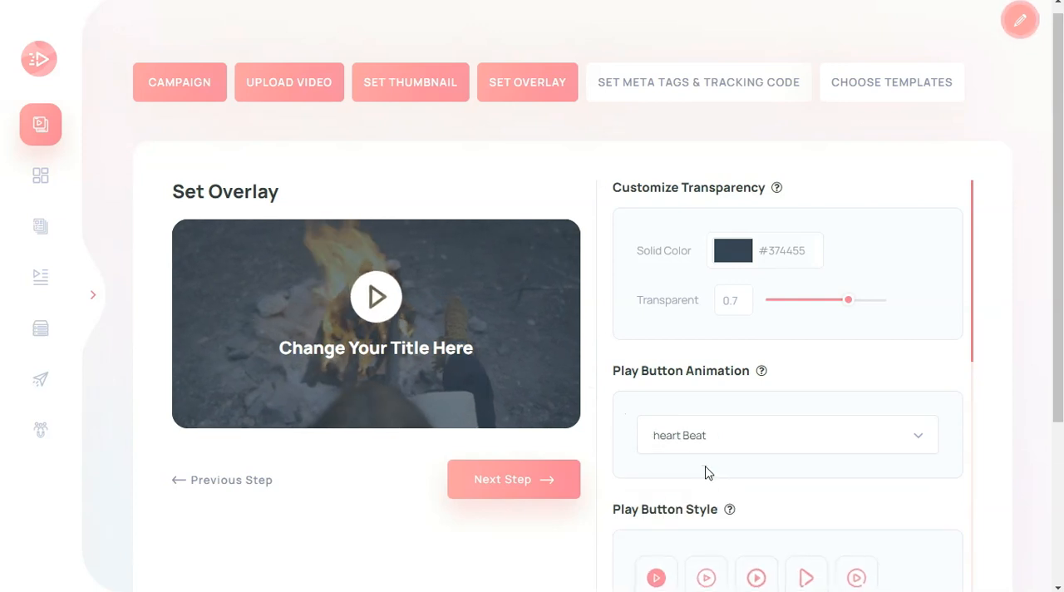
{"action": "left_click", "coordinate": [706, 443]}
{"action": "left_click", "coordinate": [700, 494]}
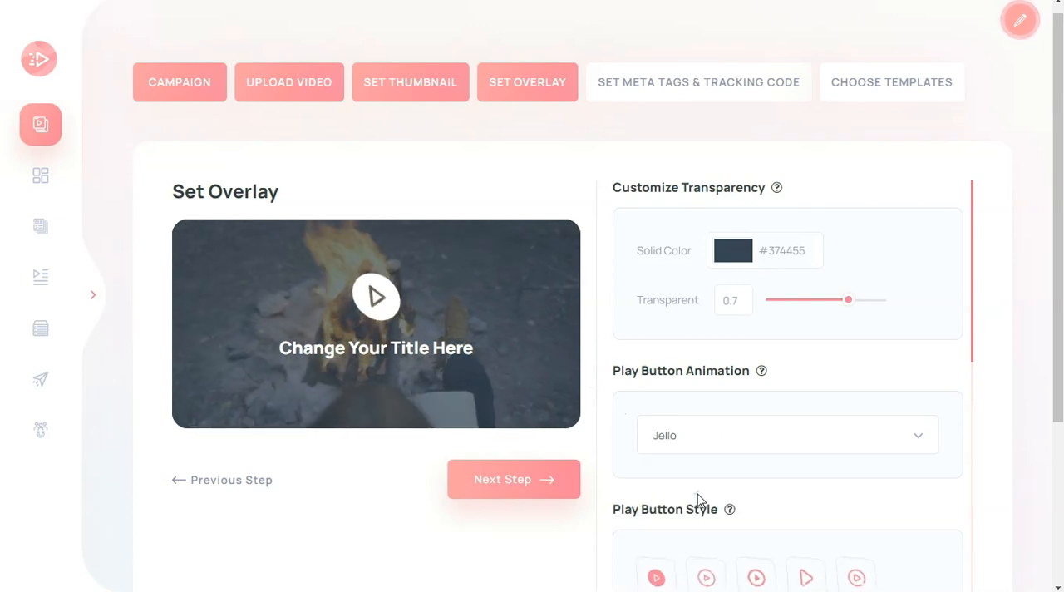
{"action": "left_click", "coordinate": [707, 449]}
{"action": "left_click", "coordinate": [700, 507]}
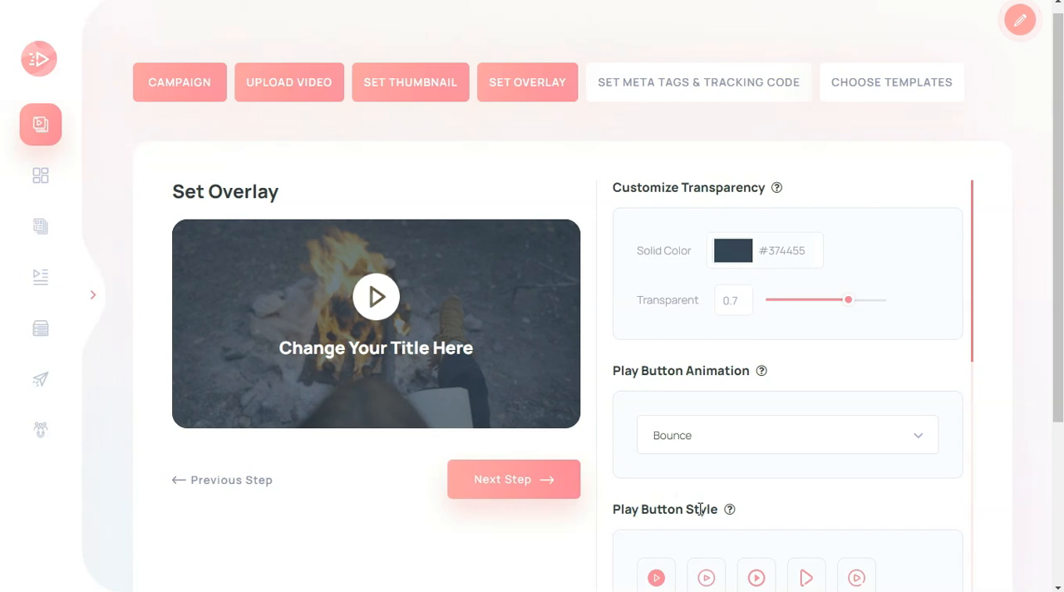
Set the play button animation to Swing and its style to the play icon inside an open ring
{"action": "left_click", "coordinate": [711, 435]}
{"action": "left_click", "coordinate": [690, 526]}
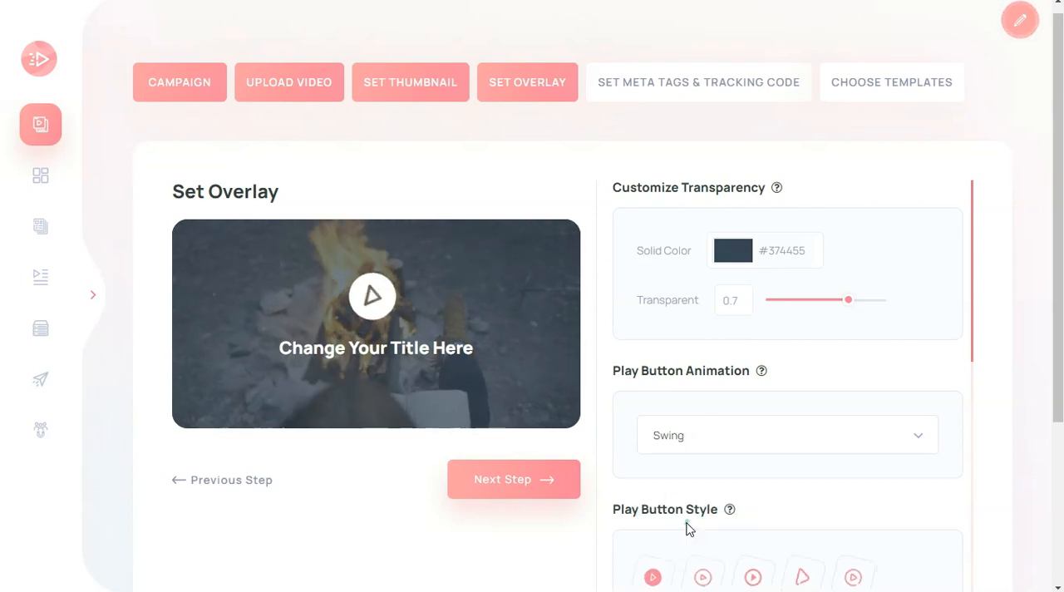
{"action": "scroll", "coordinate": [837, 468], "scroll_direction": "down", "scroll_amount": 2}
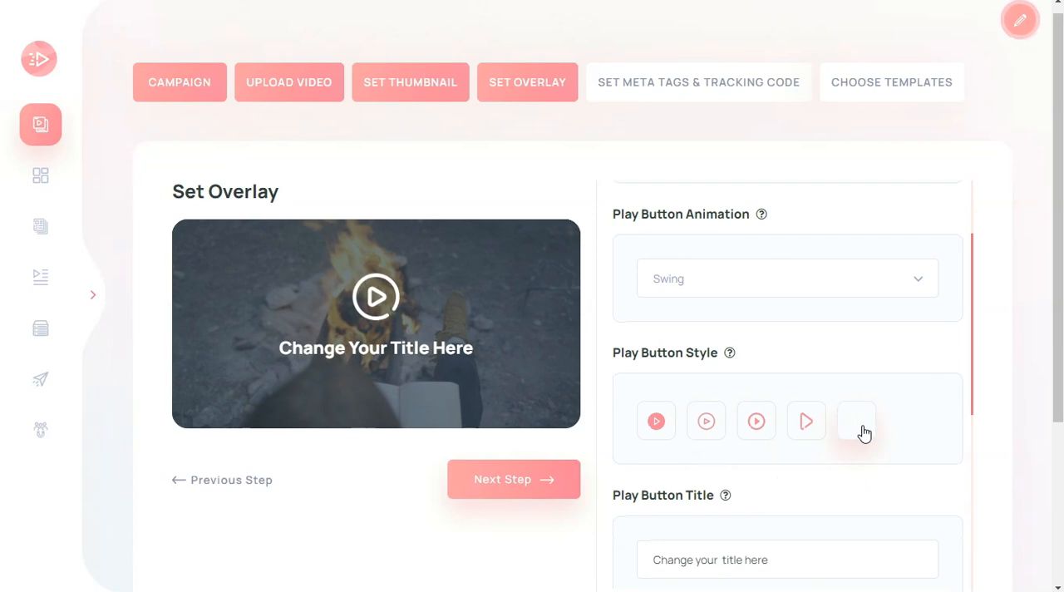
{"action": "scroll", "coordinate": [864, 432], "scroll_direction": "down", "scroll_amount": 2}
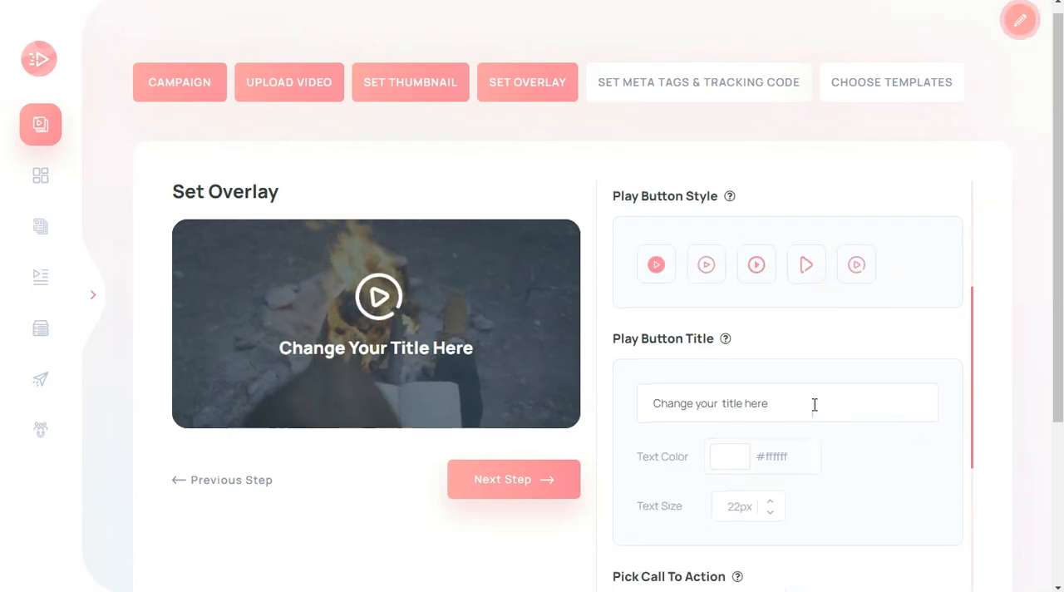
Change the play button title to "This Vid Is Lit" and format it in colour #c2c516 at text size 37
{"action": "left_click_drag", "start_coordinate": [814, 413], "coordinate": [651, 402]}
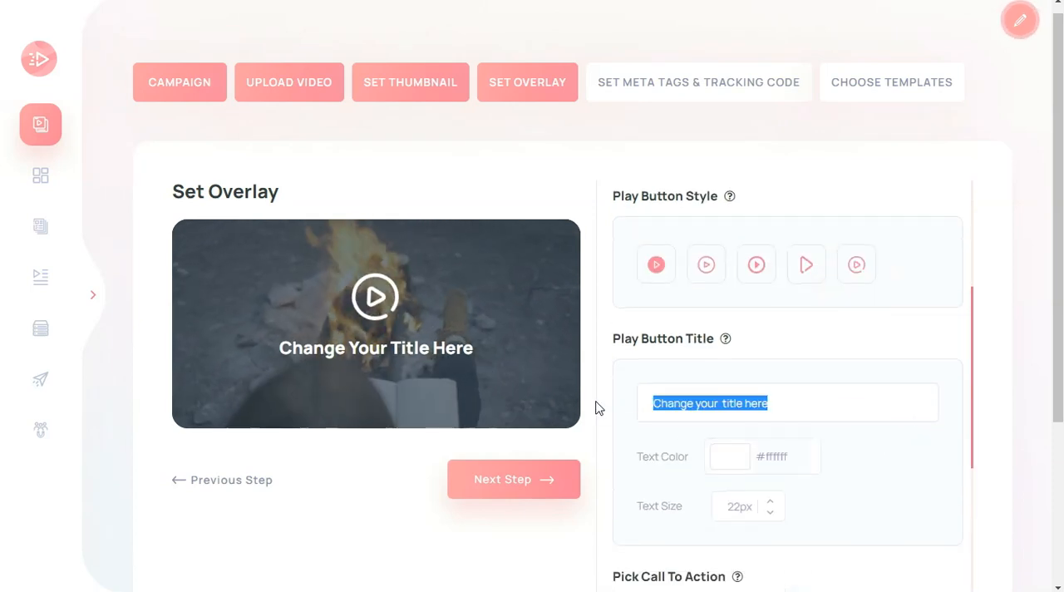
{"action": "type", "text": "This Vid Is Lit"}
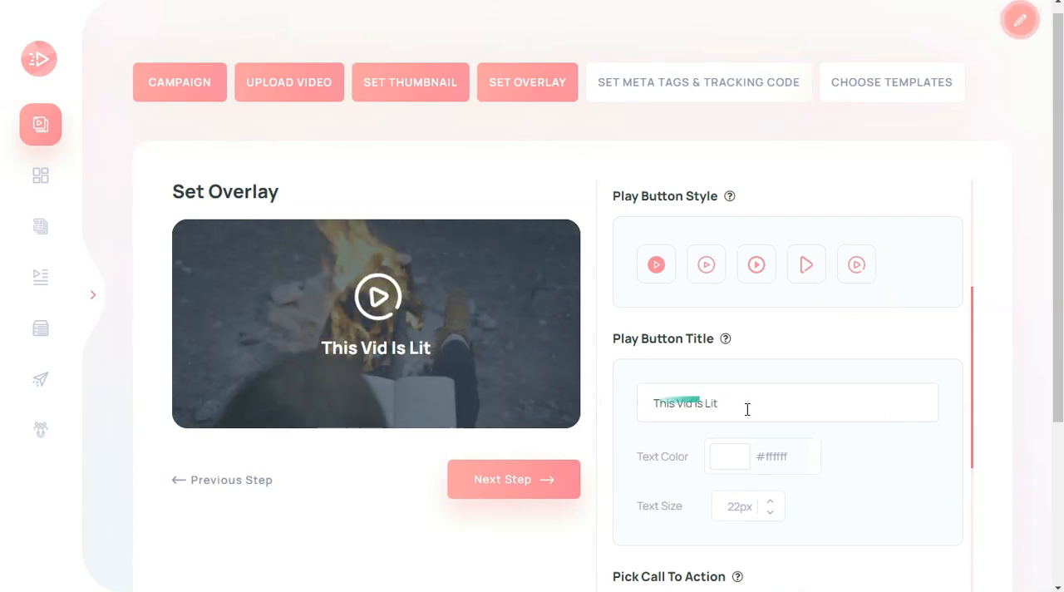
{"action": "left_click", "coordinate": [740, 465]}
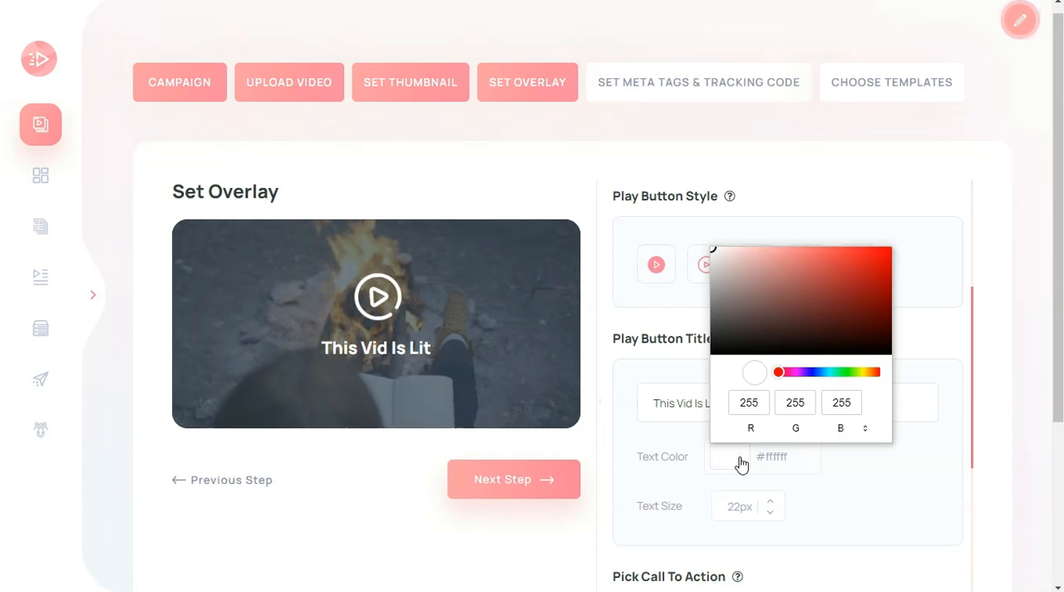
{"action": "left_click", "coordinate": [869, 273]}
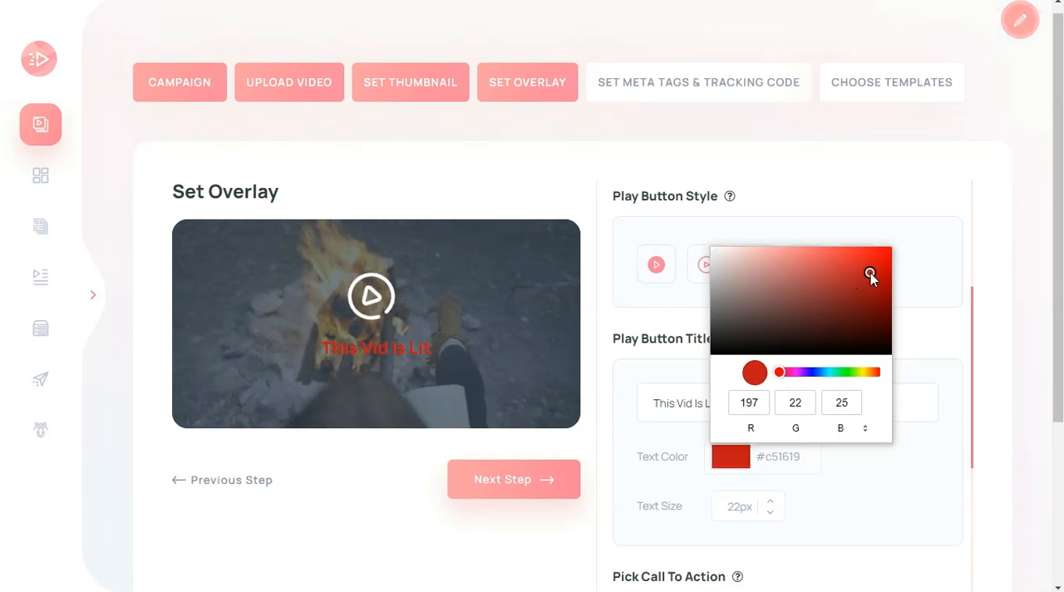
{"action": "left_click", "coordinate": [862, 373]}
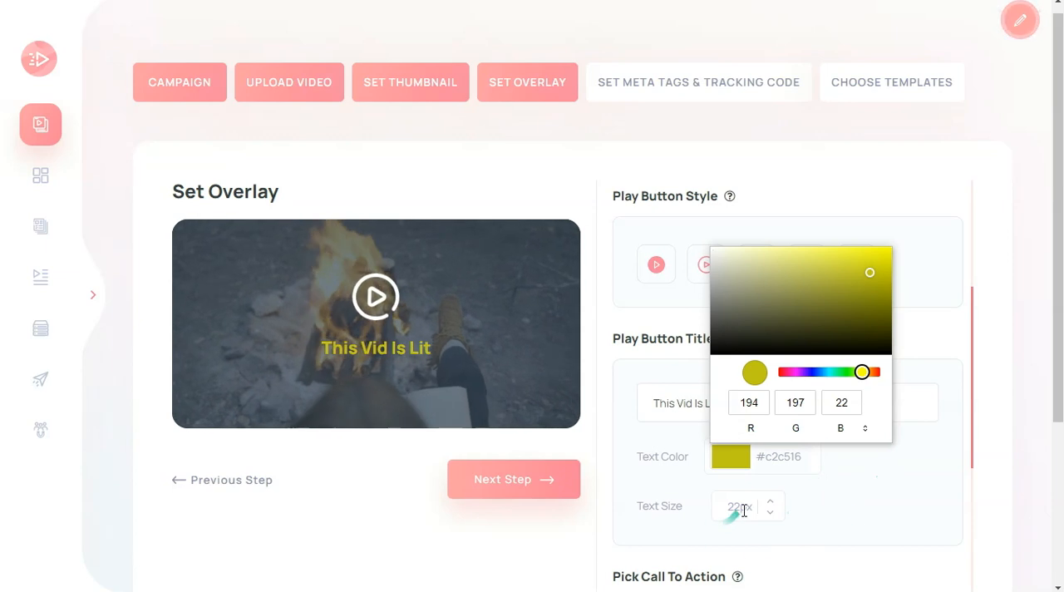
{"action": "left_click", "coordinate": [766, 499]}
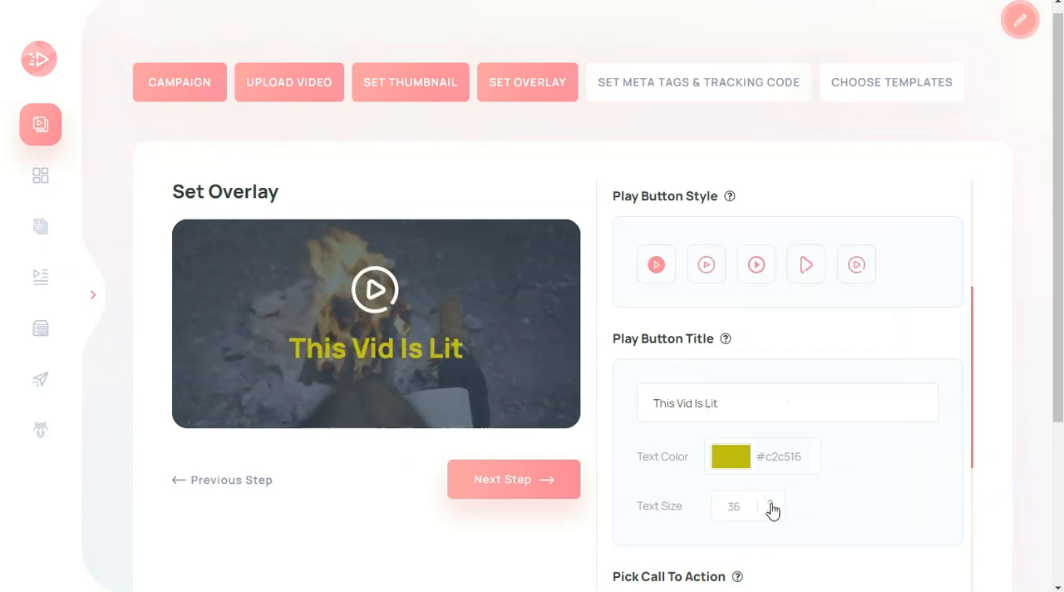
{"action": "left_click", "coordinate": [770, 503]}
Try Button Overlay, Optin Overlay and Auto Redirect as the call-to-action type
{"action": "scroll", "coordinate": [864, 507], "scroll_direction": "down", "scroll_amount": 2}
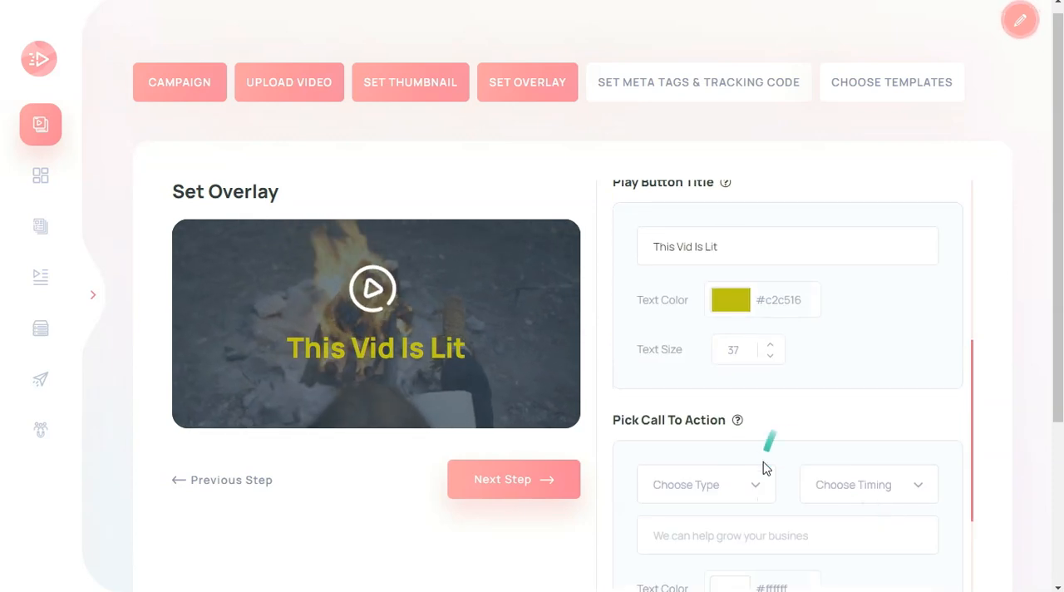
{"action": "left_click", "coordinate": [757, 492]}
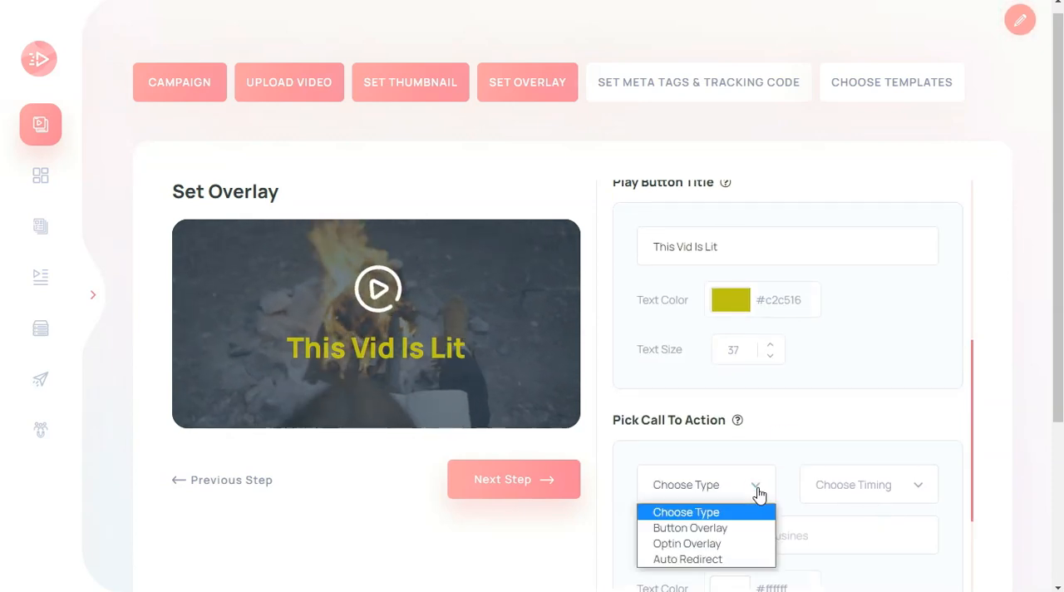
{"action": "left_click", "coordinate": [712, 527]}
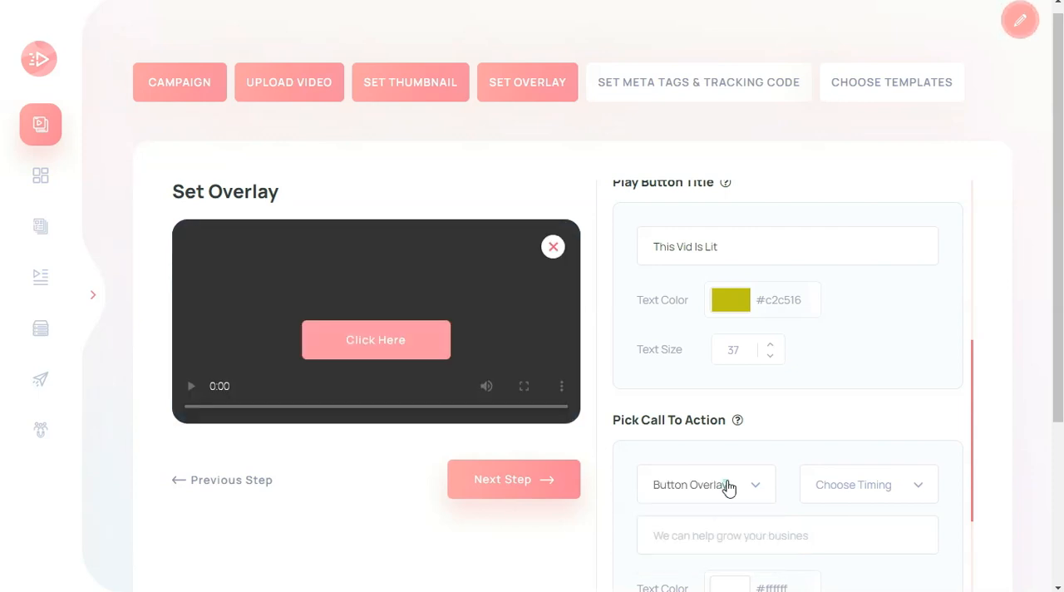
{"action": "left_click", "coordinate": [755, 492]}
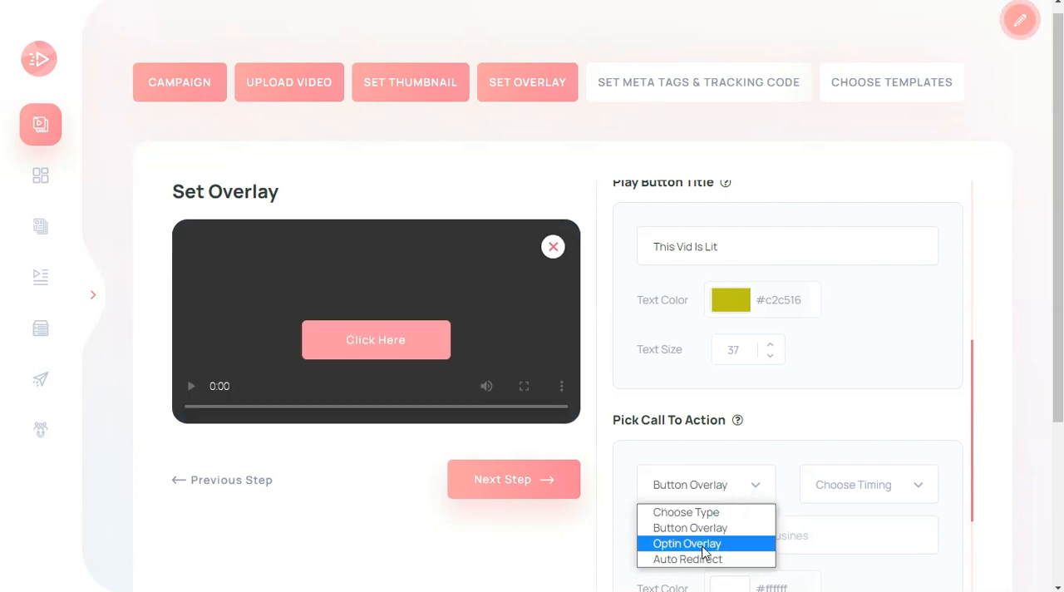
{"action": "left_click", "coordinate": [703, 544]}
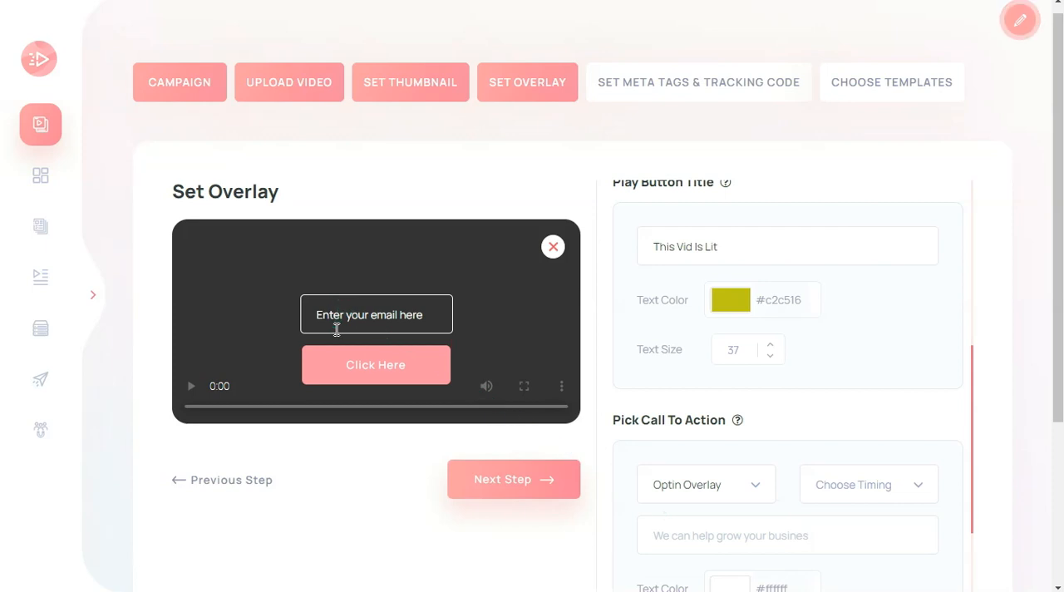
{"action": "left_click", "coordinate": [758, 496]}
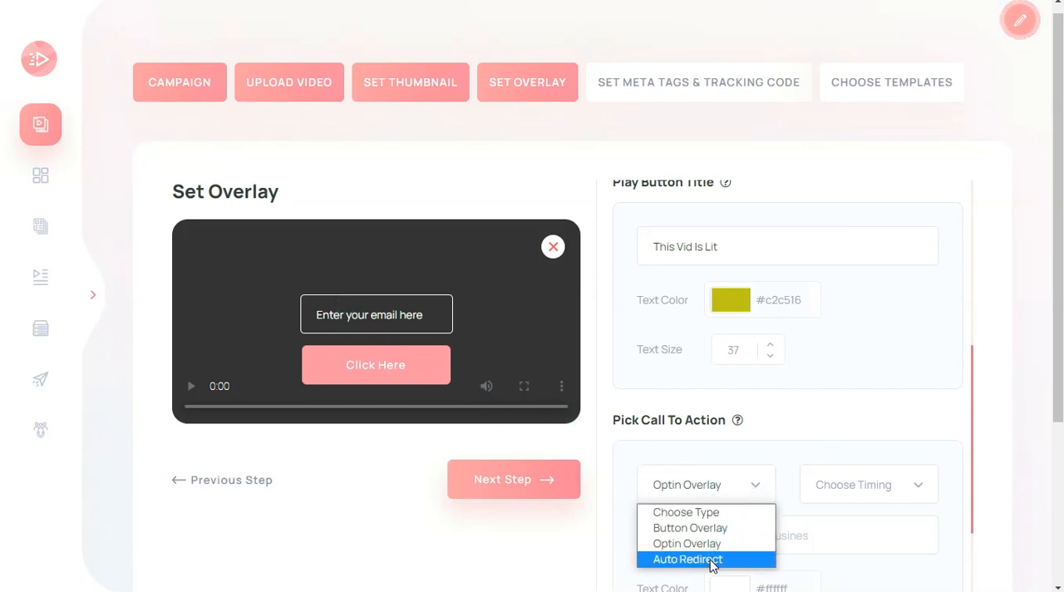
{"action": "left_click", "coordinate": [712, 559]}
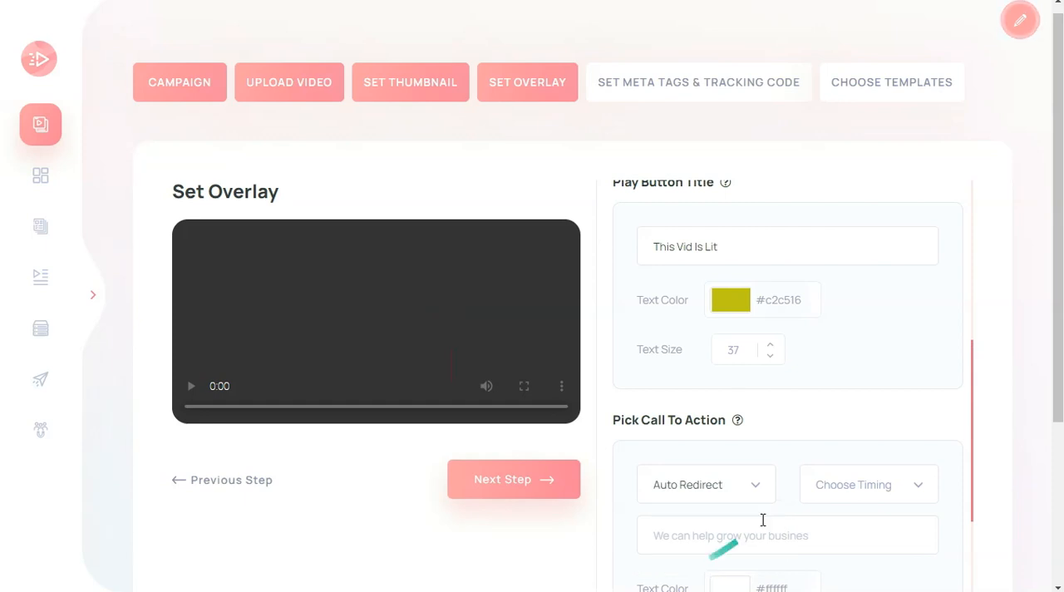
Set the call-to-action type back to Button Overlay and look through its timing options without choosing one
{"action": "left_click", "coordinate": [756, 494]}
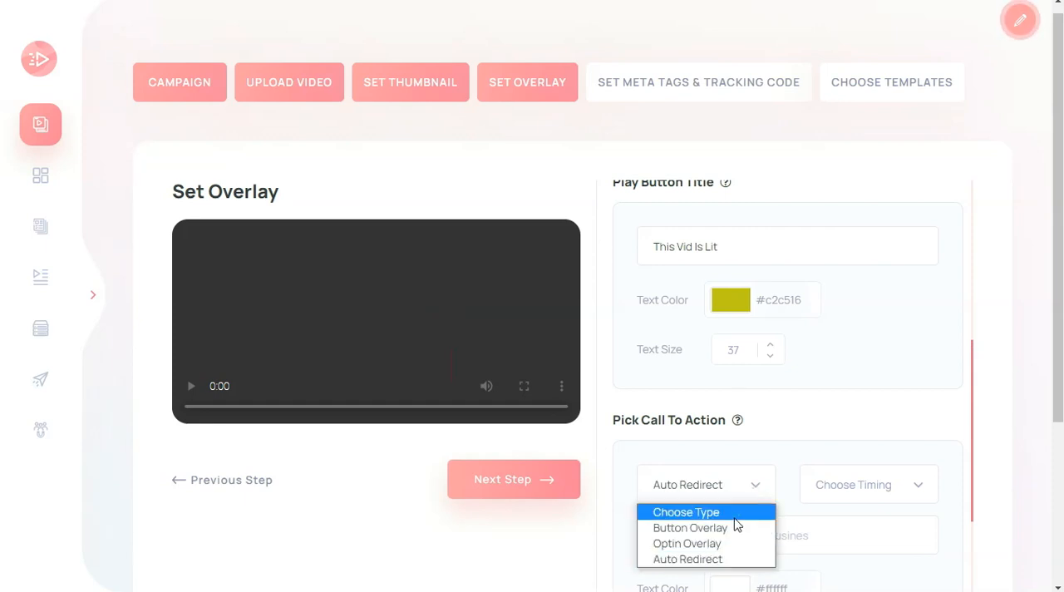
{"action": "left_click", "coordinate": [734, 527]}
{"action": "left_click", "coordinate": [873, 491]}
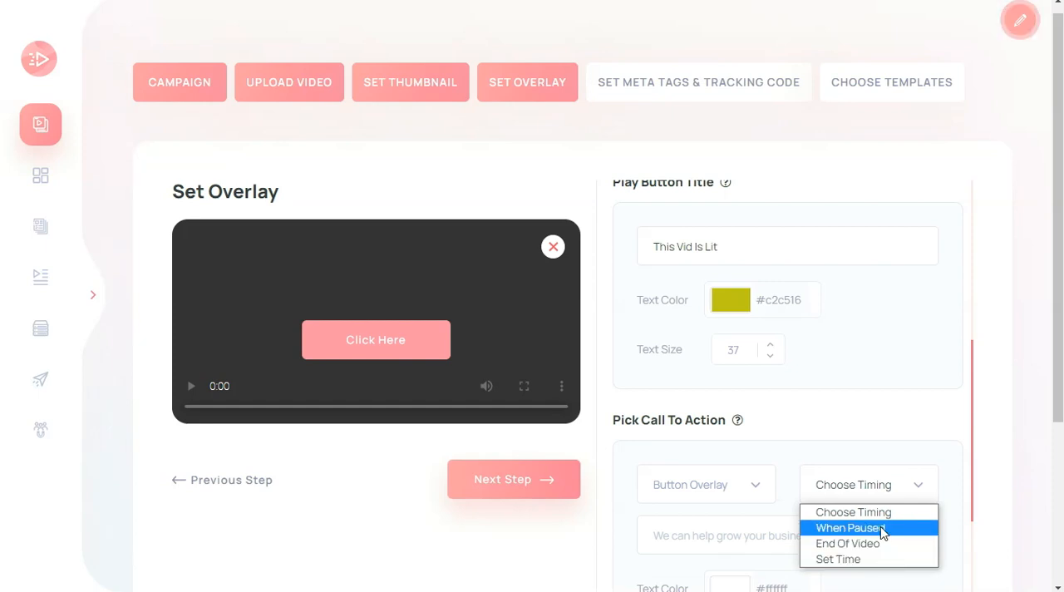
{"action": "left_click", "coordinate": [741, 471]}
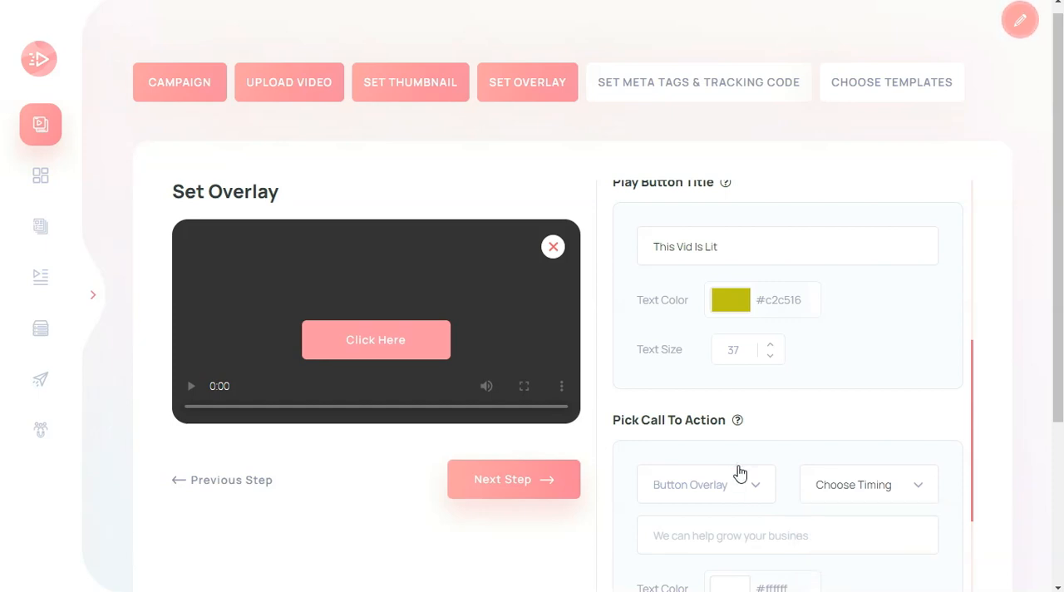
Change the call-to-action button's text to "right here"
{"action": "scroll", "coordinate": [740, 471], "scroll_direction": "down", "scroll_amount": 2}
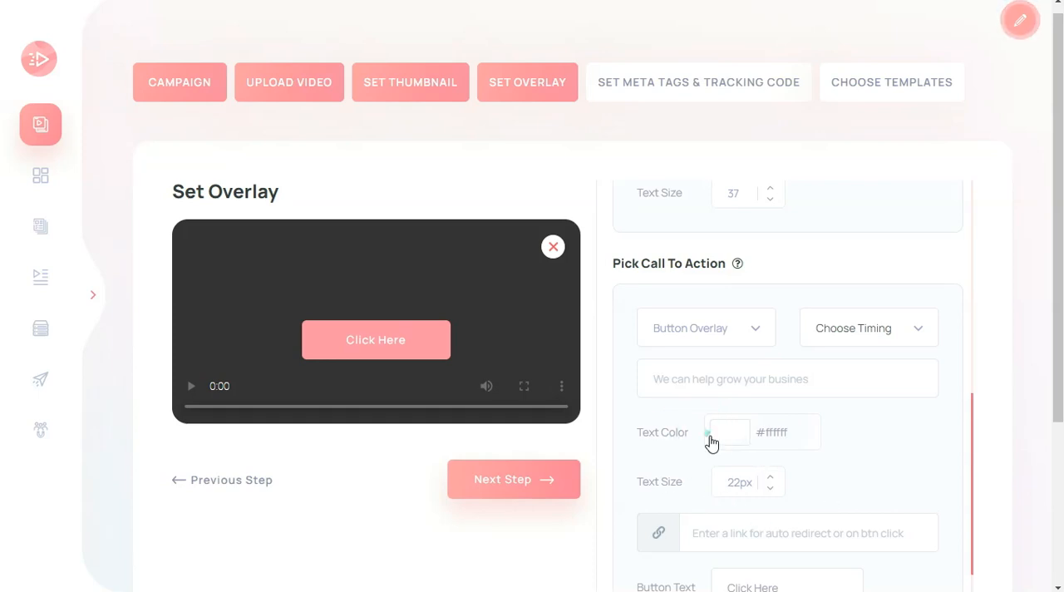
{"action": "scroll", "coordinate": [782, 424], "scroll_direction": "down", "scroll_amount": 2}
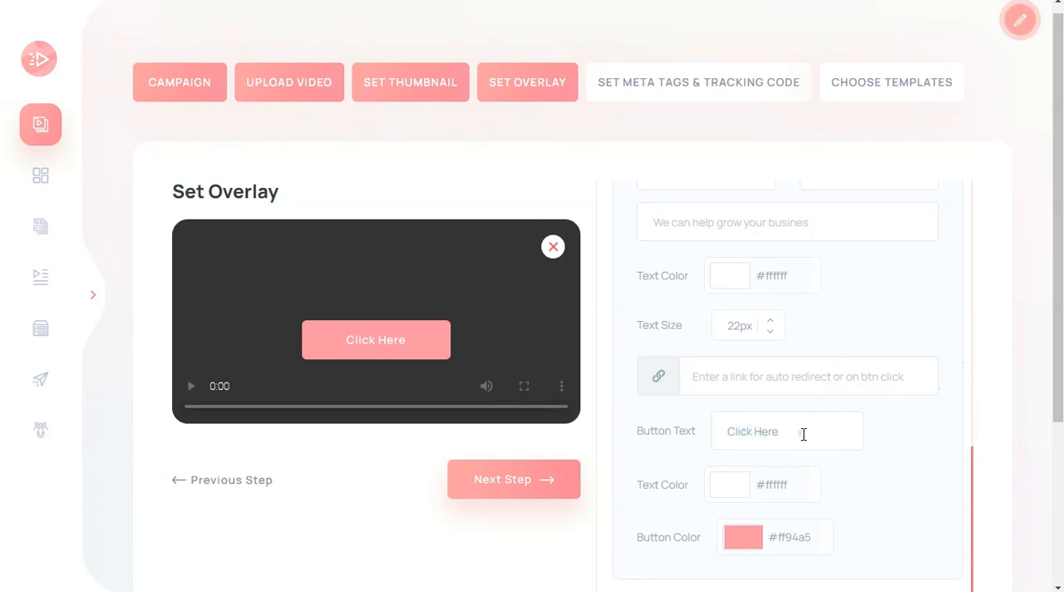
{"action": "left_click_drag", "start_coordinate": [781, 423], "coordinate": [665, 431]}
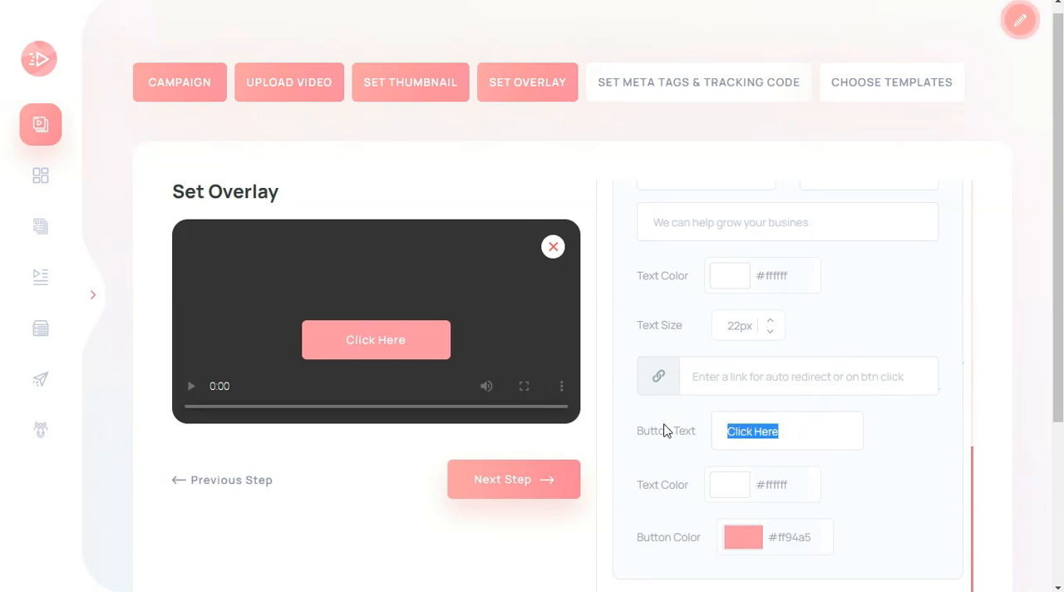
{"action": "type", "text": "right here"}
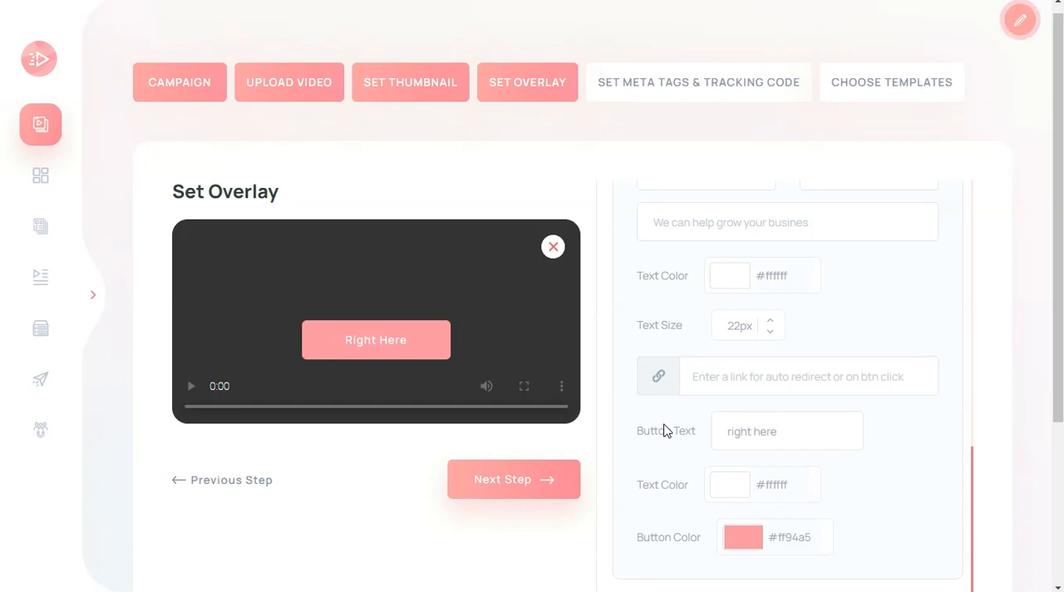
Set the call-to-action button's colour to dark purple #4b3974
{"action": "left_click", "coordinate": [753, 544]}
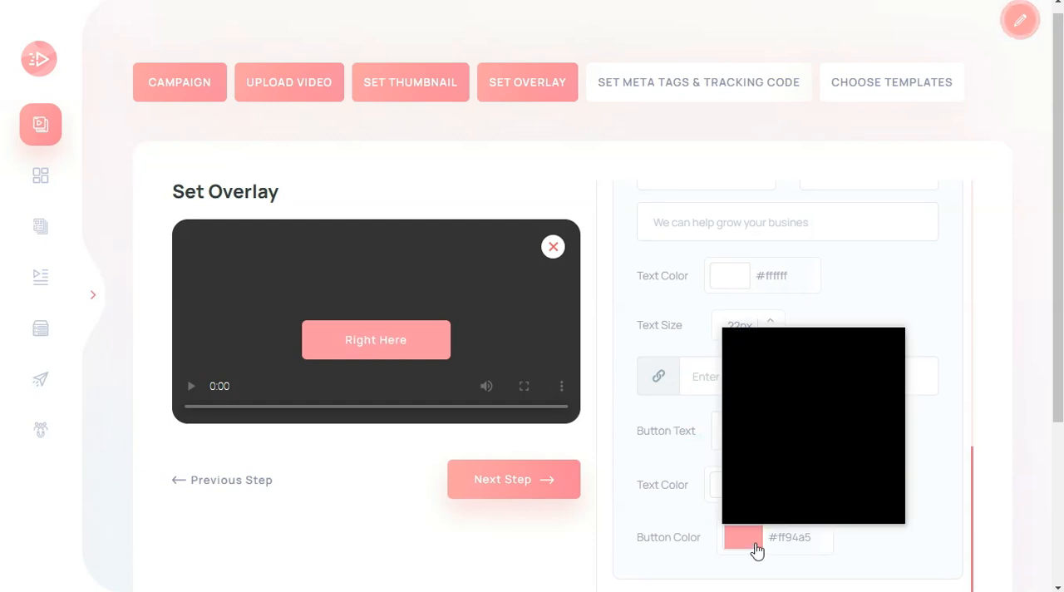
{"action": "left_click", "coordinate": [871, 408]}
{"action": "mouse_move", "coordinate": [871, 408]}
{"action": "left_mouse_down"}
{"action": "mouse_move", "coordinate": [786, 424]}
{"action": "mouse_move", "coordinate": [757, 360]}
{"action": "mouse_move", "coordinate": [740, 349]}
{"action": "left_mouse_up"}
{"action": "left_click", "coordinate": [836, 452]}
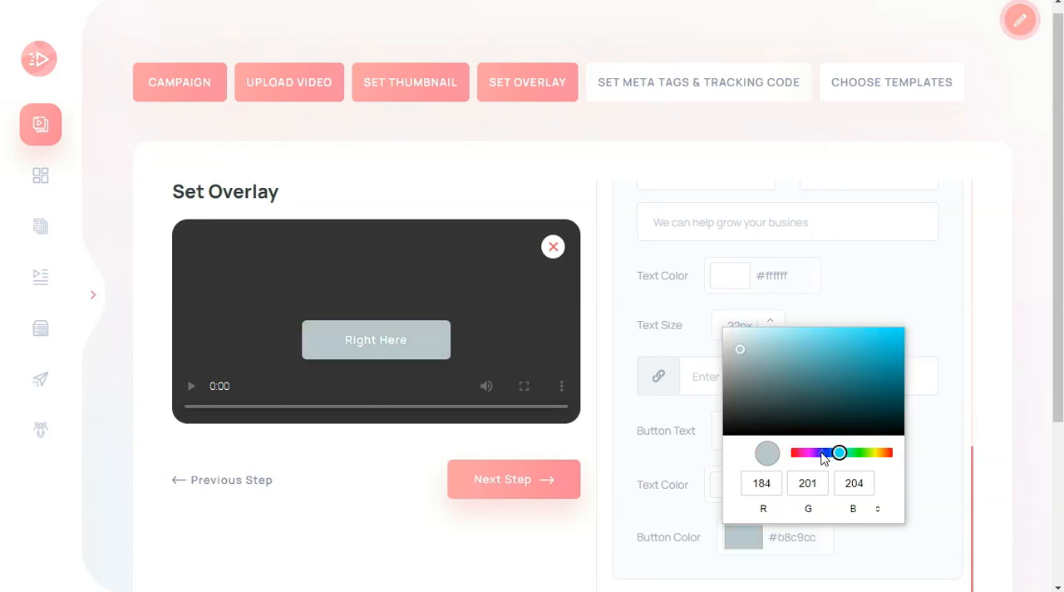
{"action": "left_click", "coordinate": [819, 452]}
{"action": "left_click", "coordinate": [815, 385]}
Review the autoresponder integration services and the list selection offered for them
{"action": "scroll", "coordinate": [700, 487], "scroll_direction": "down", "scroll_amount": 3}
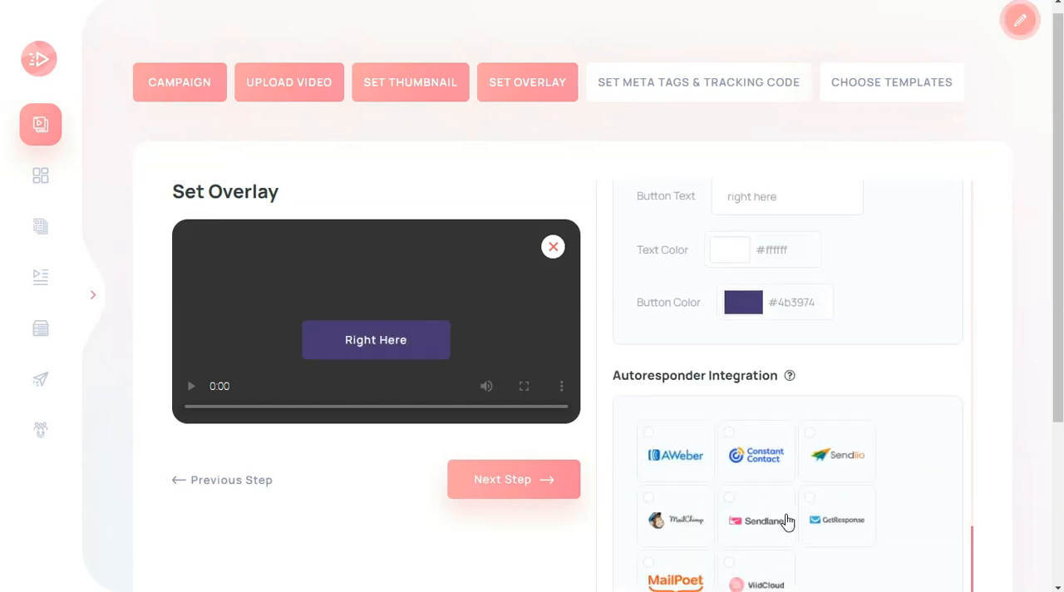
{"action": "scroll", "coordinate": [786, 521], "scroll_direction": "down", "scroll_amount": 1}
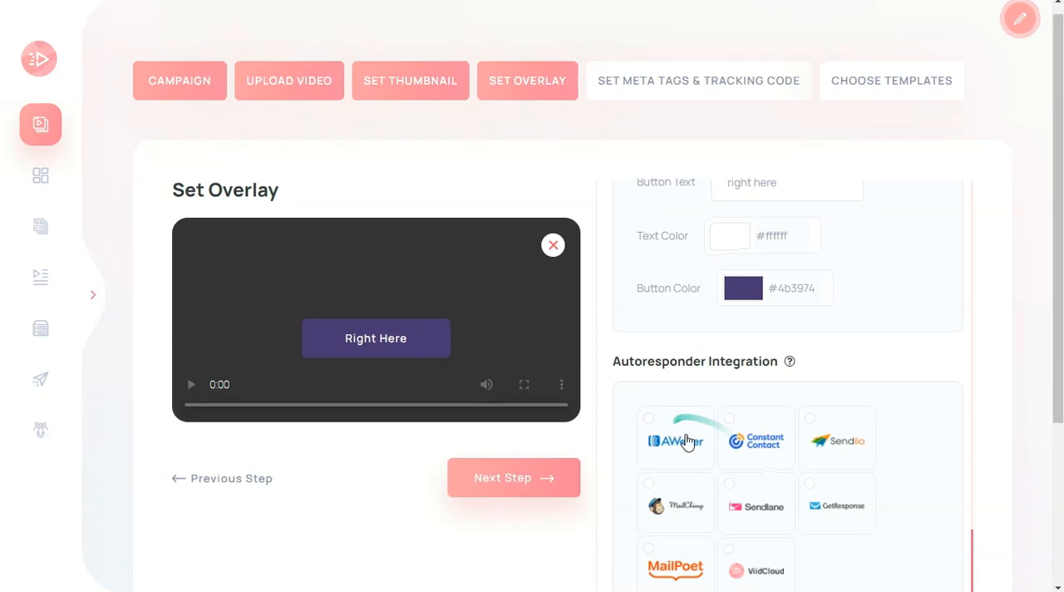
{"action": "scroll", "coordinate": [798, 461], "scroll_direction": "down", "scroll_amount": 3}
{"action": "left_click", "coordinate": [760, 397]}
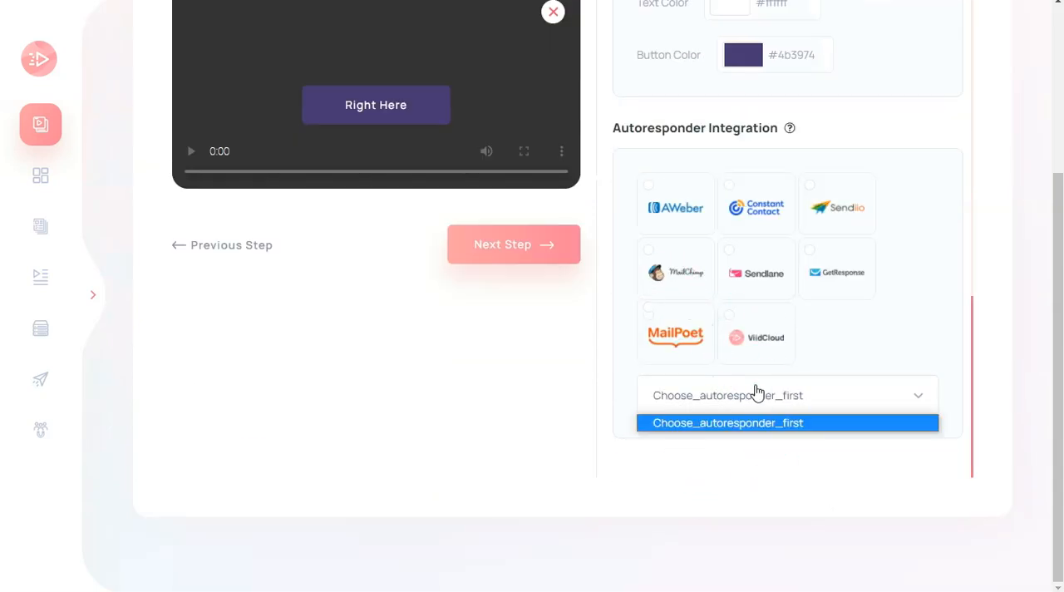
{"action": "scroll", "coordinate": [532, 388], "scroll_direction": "up", "scroll_amount": 2}
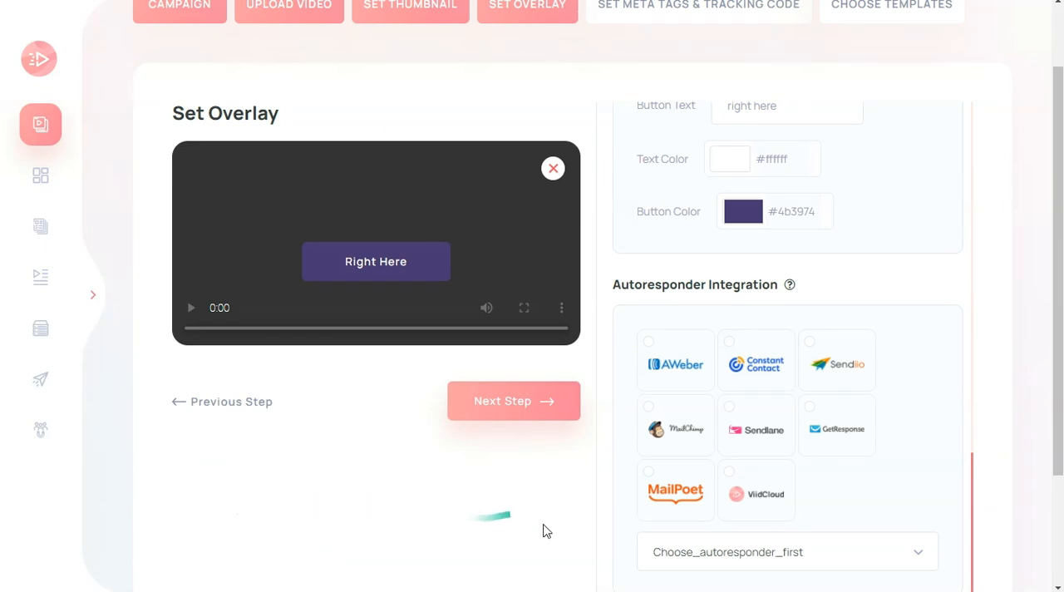
Try to proceed from the overlay stage to the meta tags and tracking code stage
{"action": "left_click", "coordinate": [502, 404]}
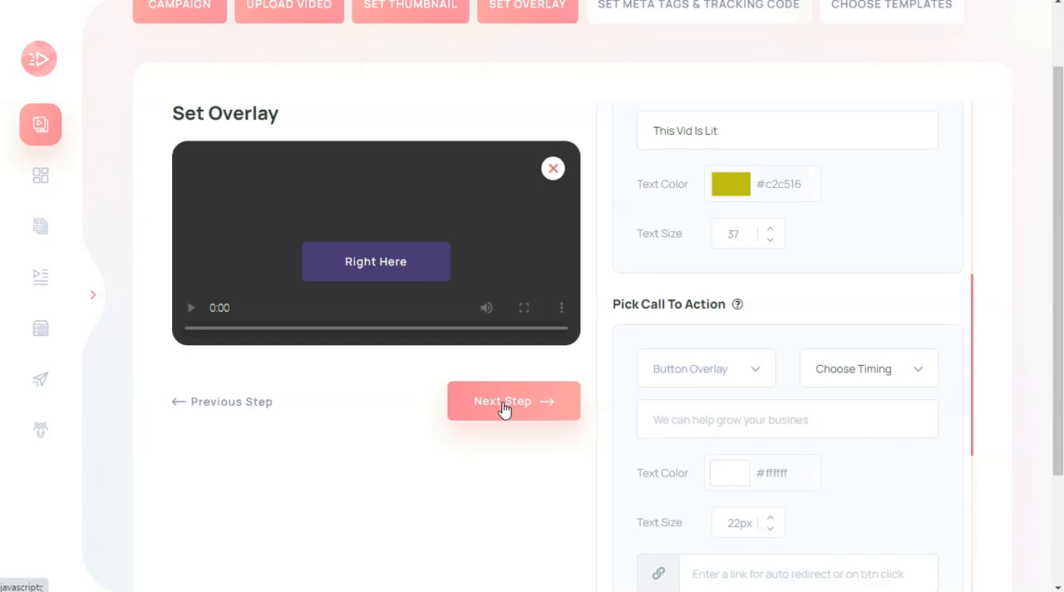
{"action": "scroll", "coordinate": [544, 453], "scroll_direction": "up", "scroll_amount": 2}
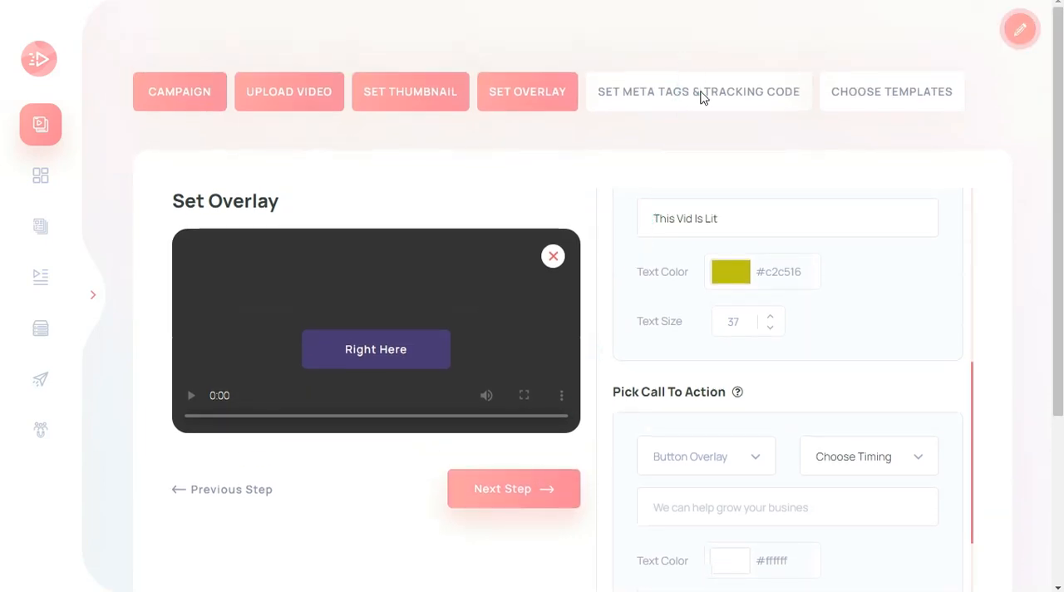
{"action": "left_click", "coordinate": [554, 491]}
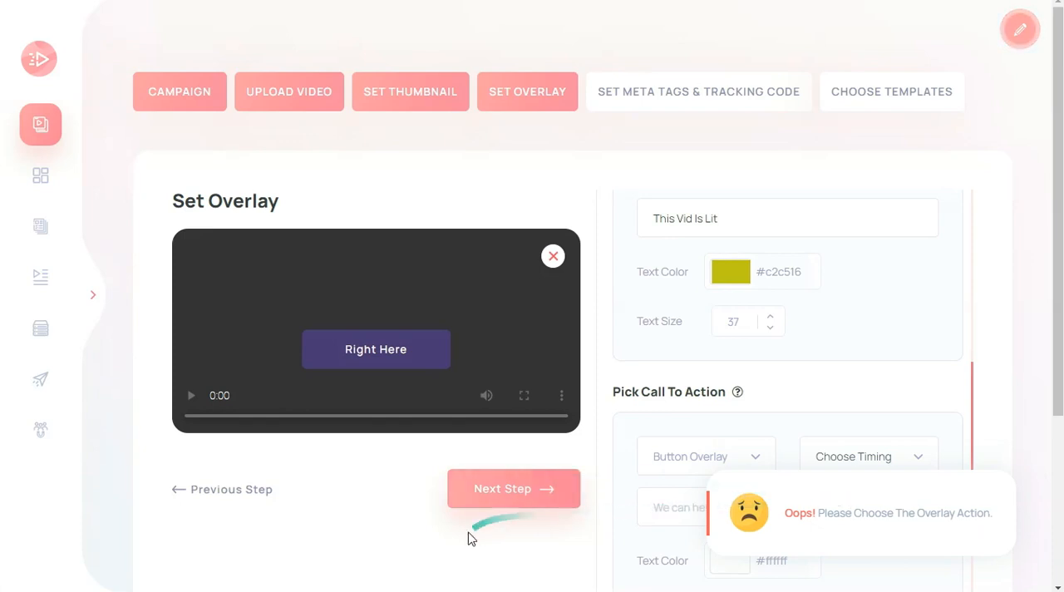
Reset the call-to-action type to Choose Type and proceed to the meta tags and tracking code stage
{"action": "scroll", "coordinate": [475, 532], "scroll_direction": "down", "scroll_amount": 2}
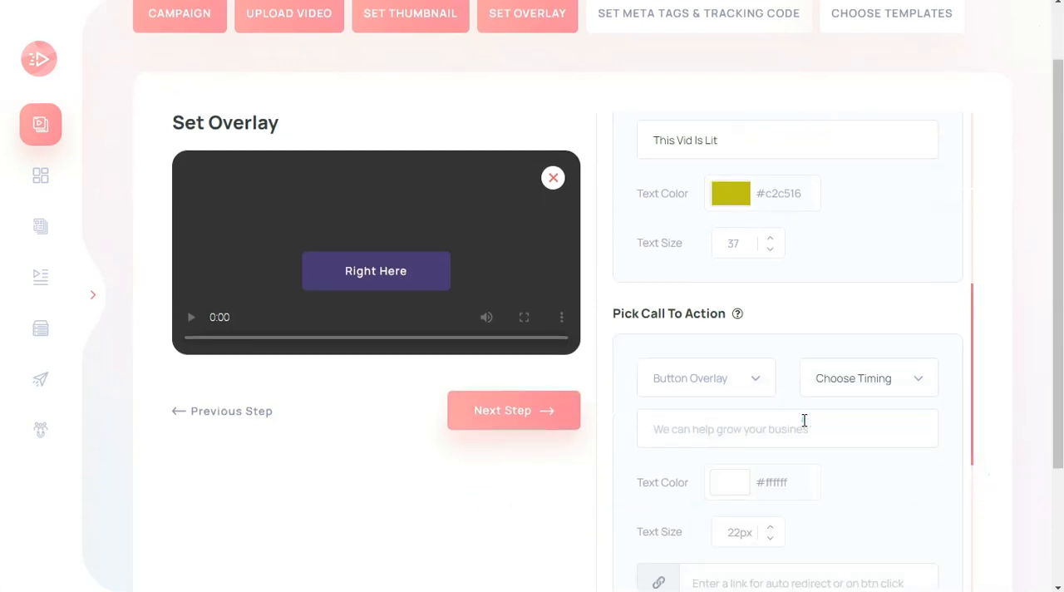
{"action": "left_click", "coordinate": [764, 391]}
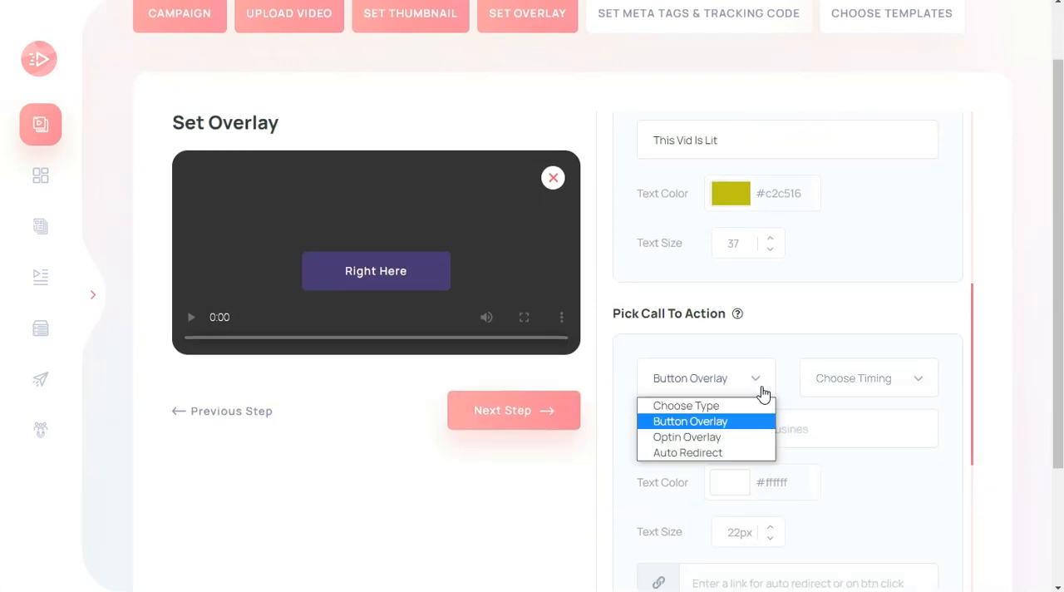
{"action": "left_click", "coordinate": [686, 406]}
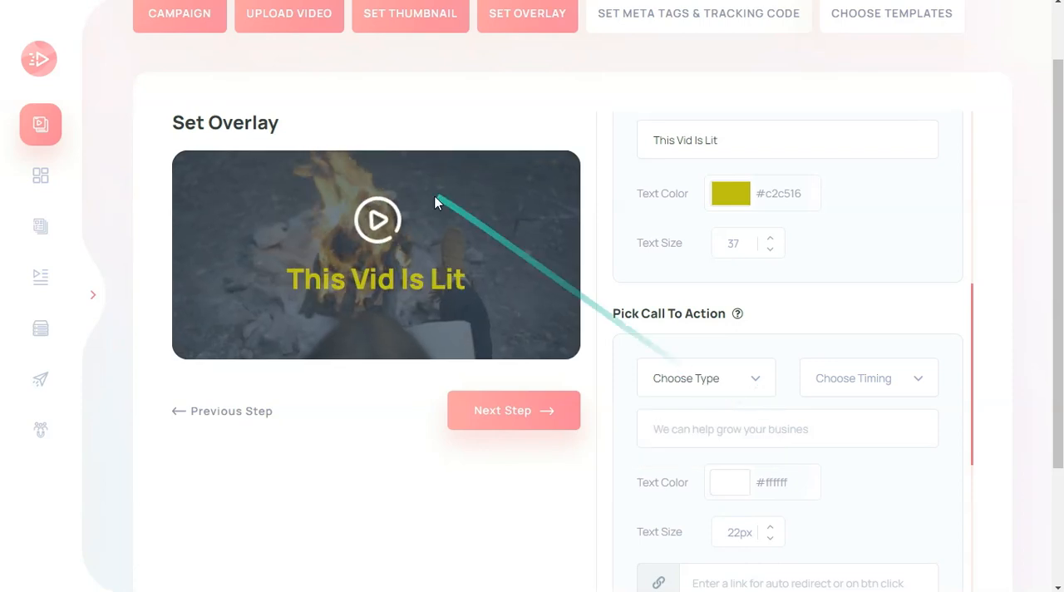
{"action": "left_click", "coordinate": [504, 418]}
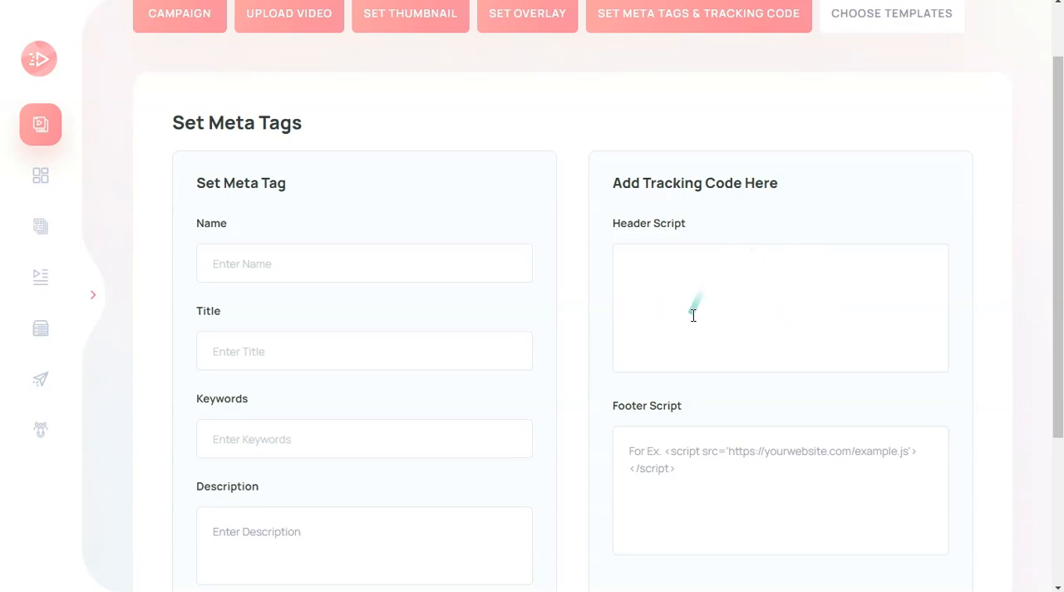
Leave the meta tags and tracking scripts empty, keep Skip This as the landing page template and save the campaign
{"action": "scroll", "coordinate": [693, 315], "scroll_direction": "down", "scroll_amount": 3}
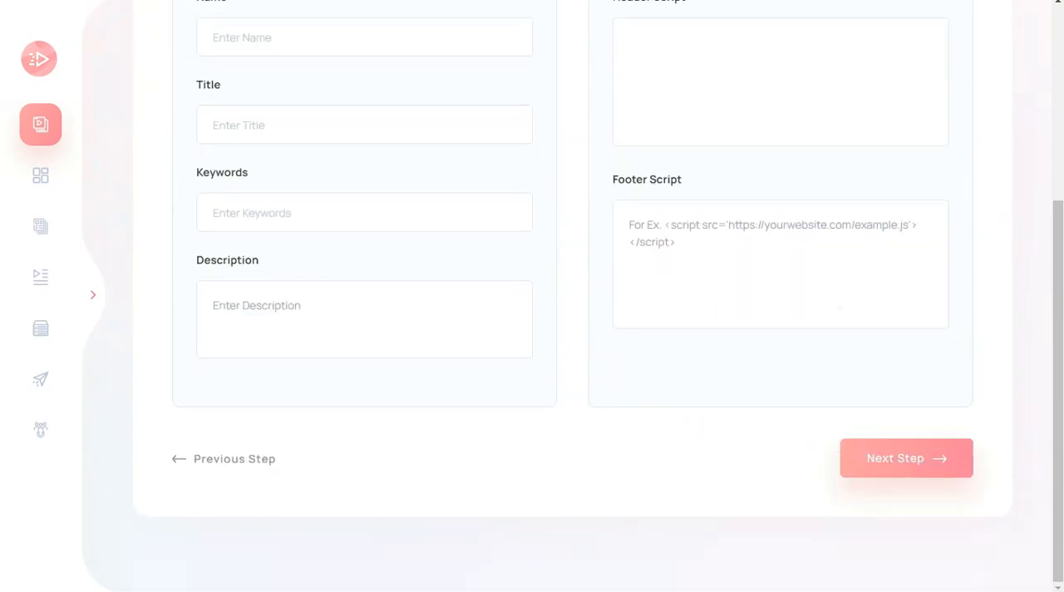
{"action": "left_click", "coordinate": [894, 466]}
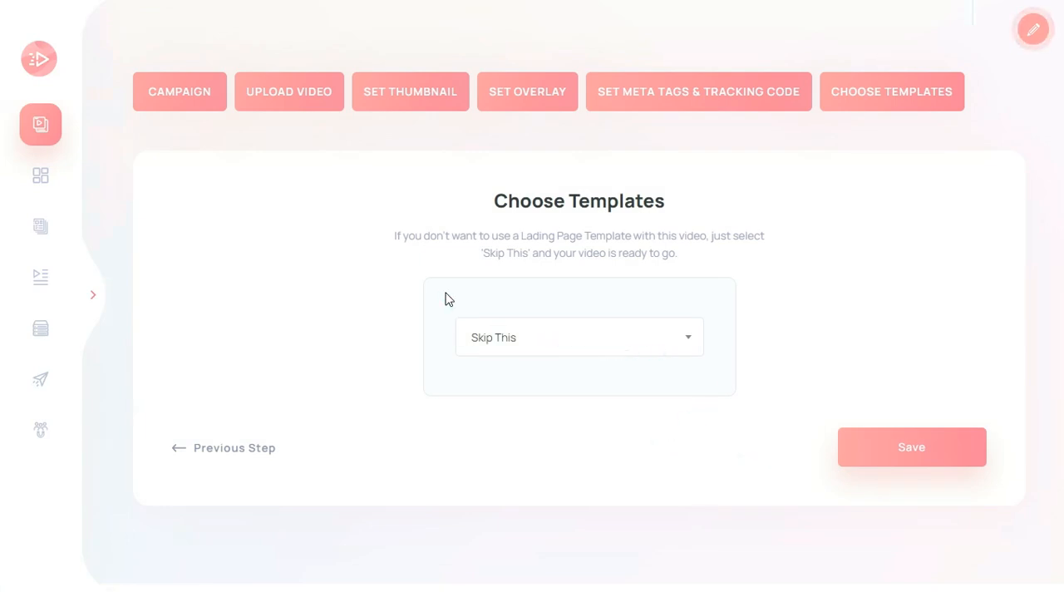
{"action": "left_click", "coordinate": [517, 331]}
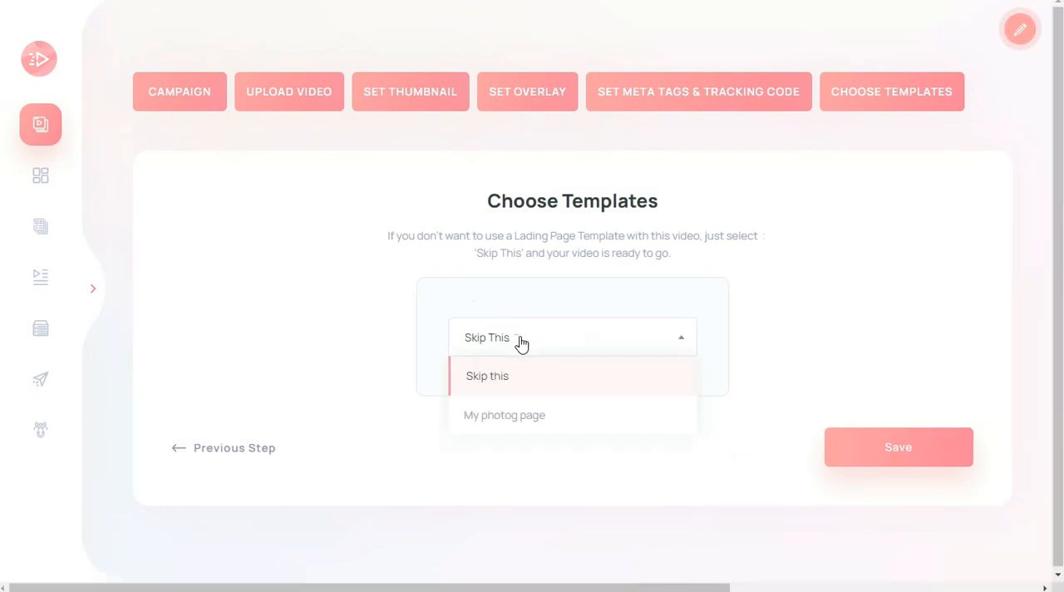
{"action": "left_click", "coordinate": [307, 282]}
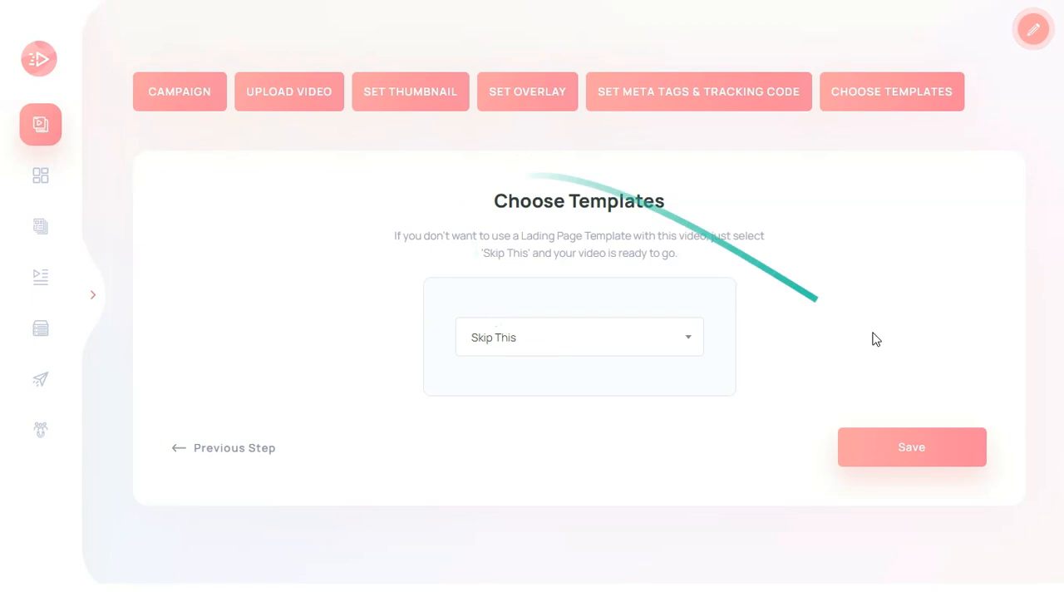
{"action": "left_click", "coordinate": [914, 453]}
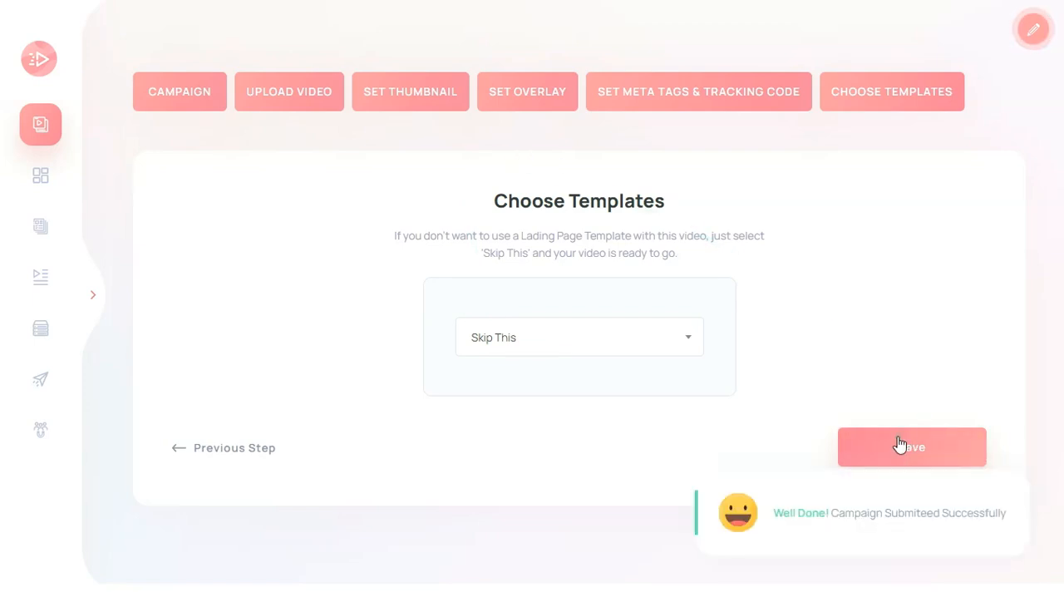